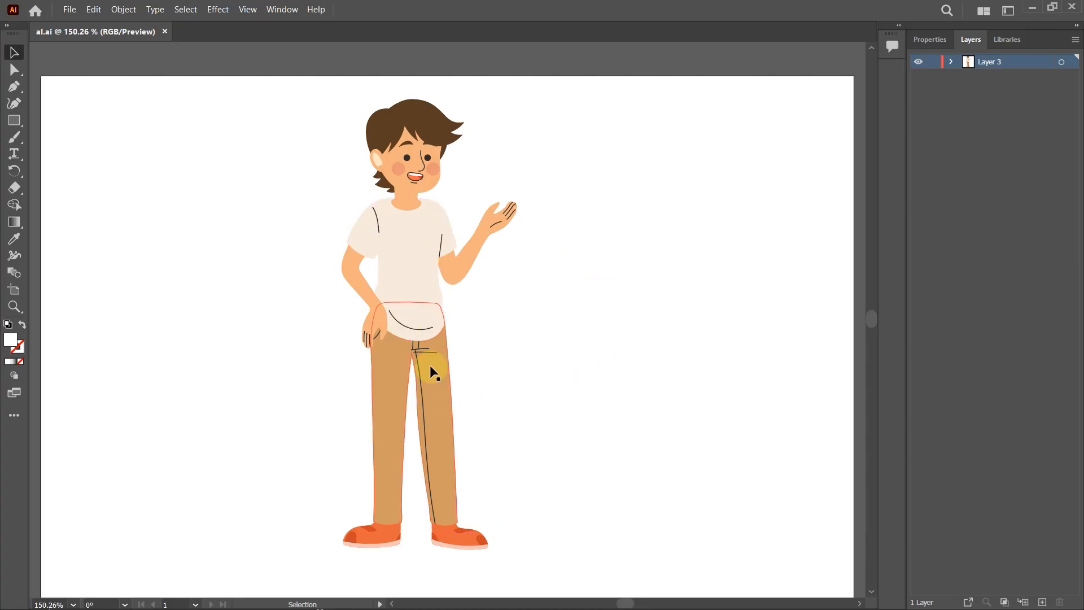
Step: Examine the character's artwork and expand Layer 3 and its group to inspect the separate shapes inside
click(429, 364)
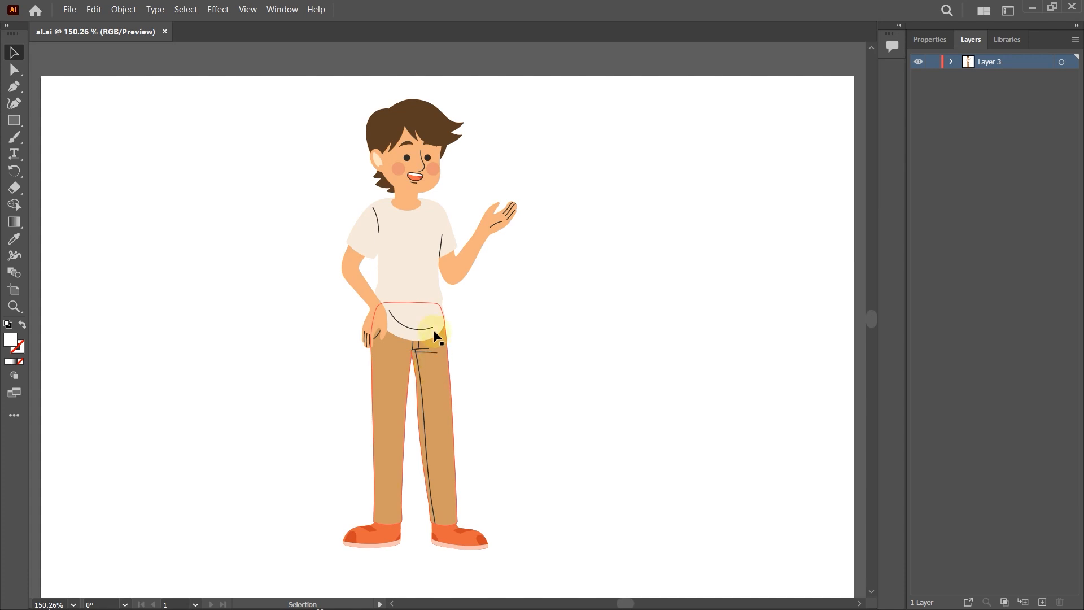
click(560, 301)
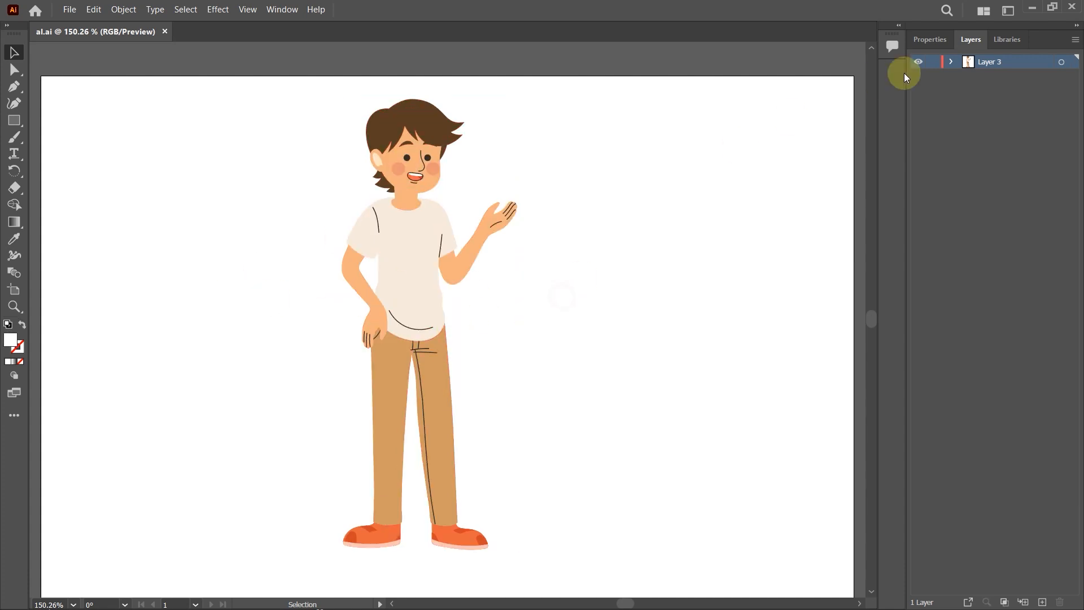
click(951, 61)
click(968, 77)
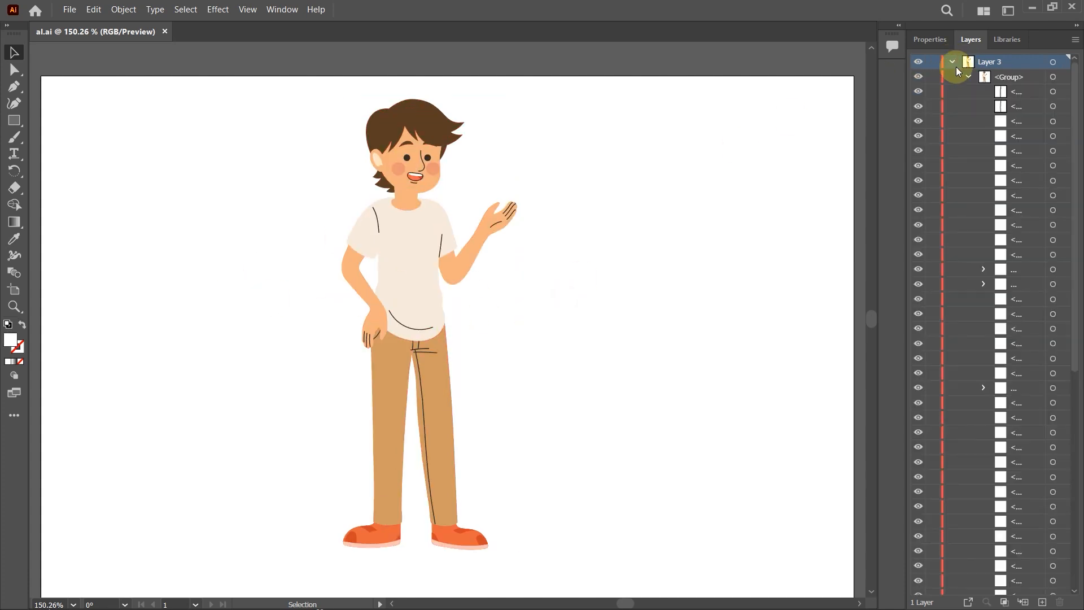
click(919, 254)
click(918, 254)
click(920, 196)
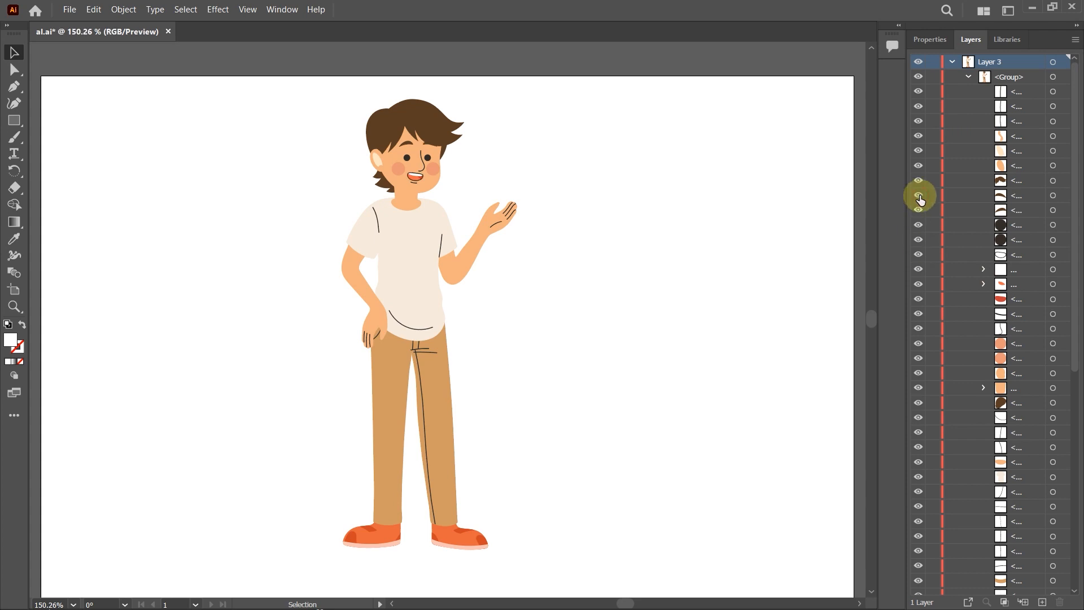
click(919, 180)
click(919, 181)
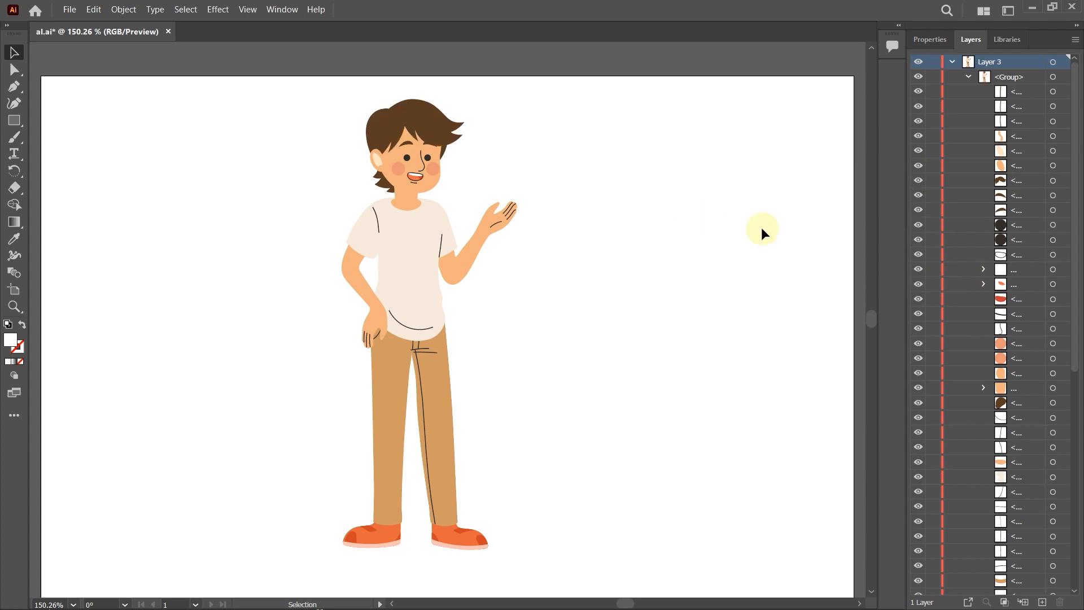
Step: Save the character under the name ch in the 44 folder on the Desktop, in Adobe Illustrator (*.AI) format
click(70, 10)
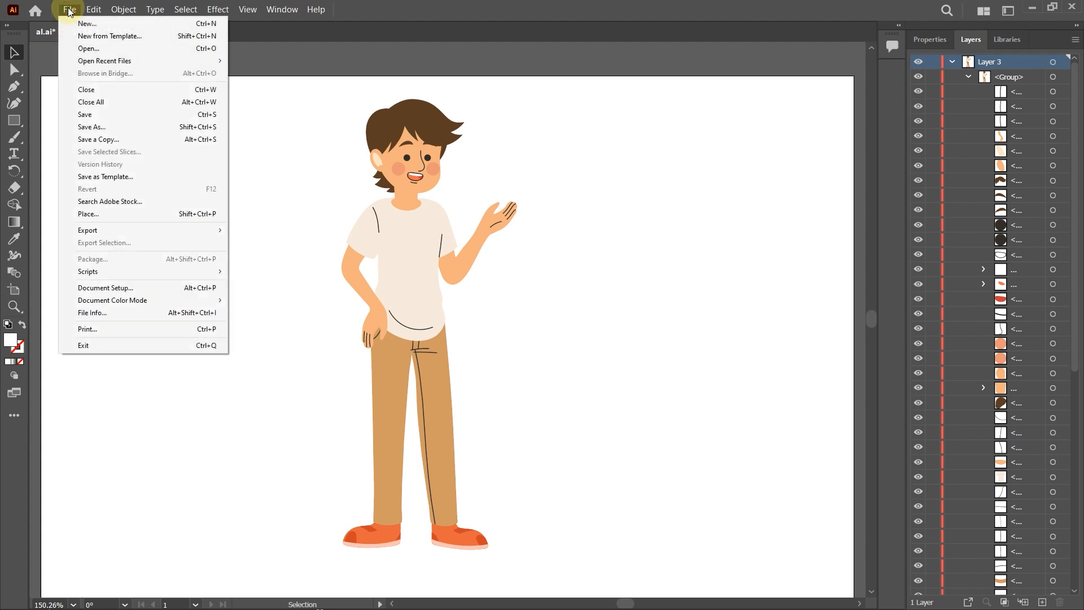
click(98, 126)
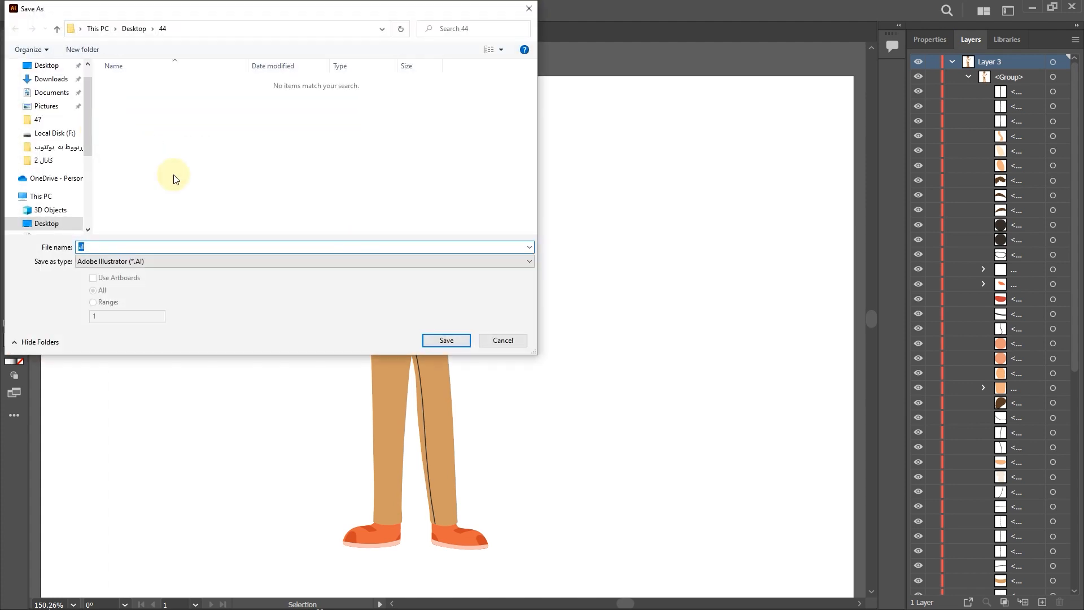
click(132, 264)
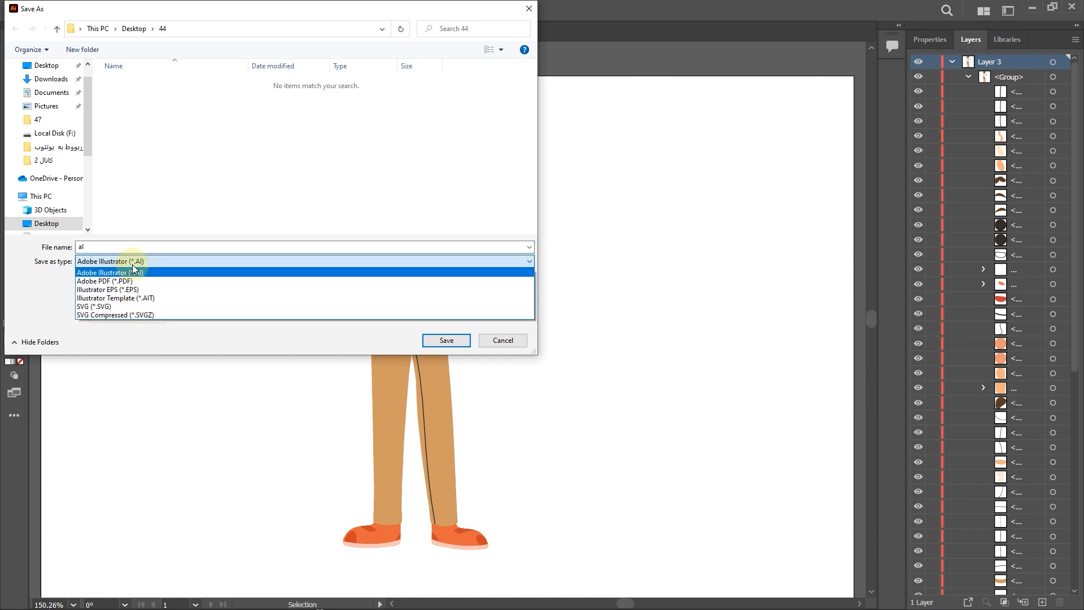
click(121, 275)
click(47, 248)
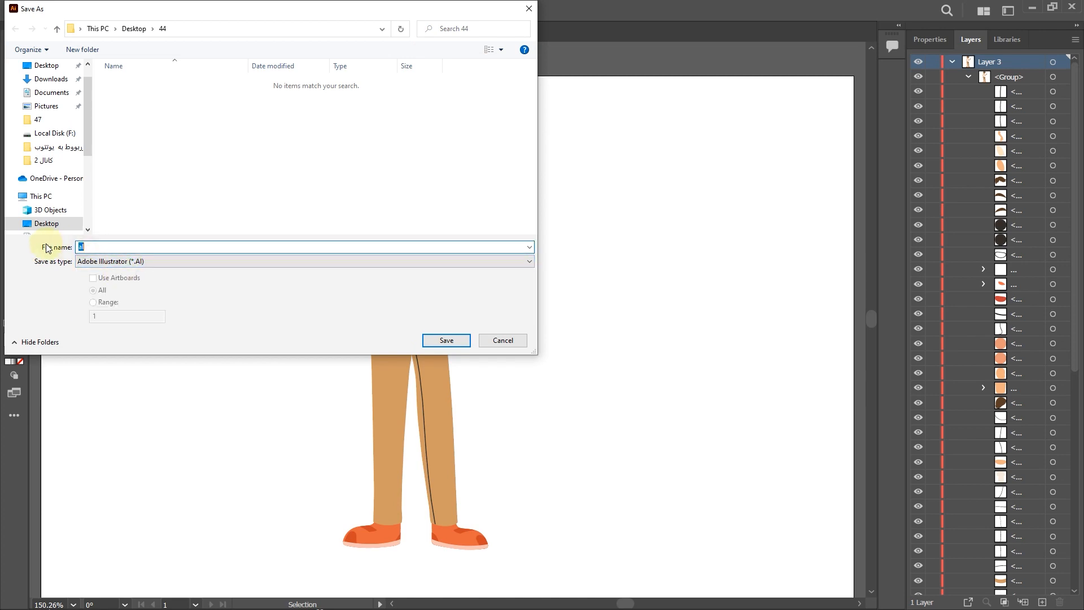
click(446, 341)
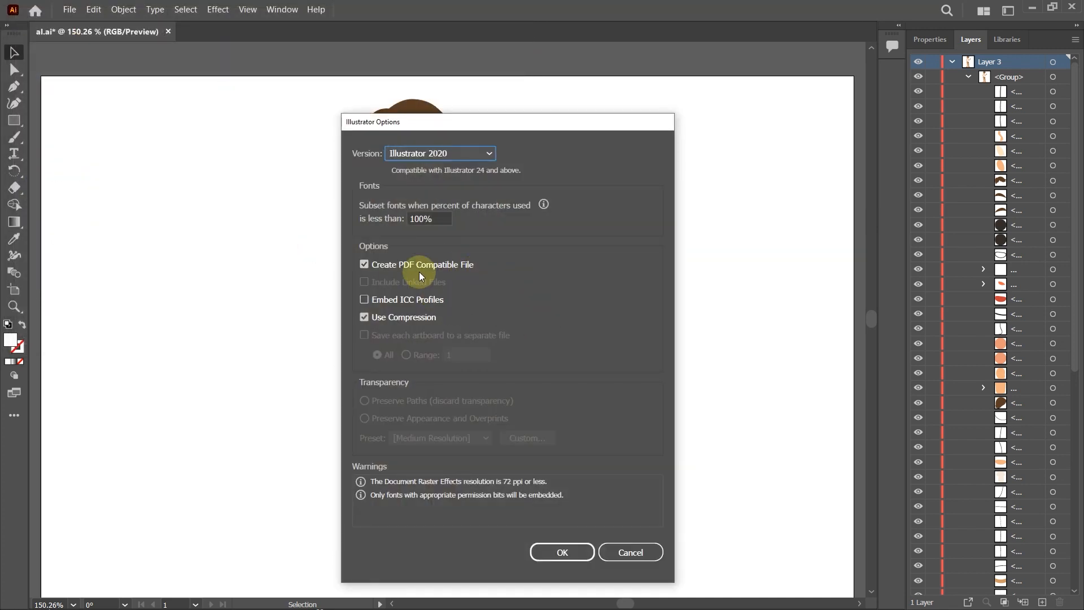
Step: Set the saved file's version to Illustrator 8 and accept the legacy format conversion
click(476, 151)
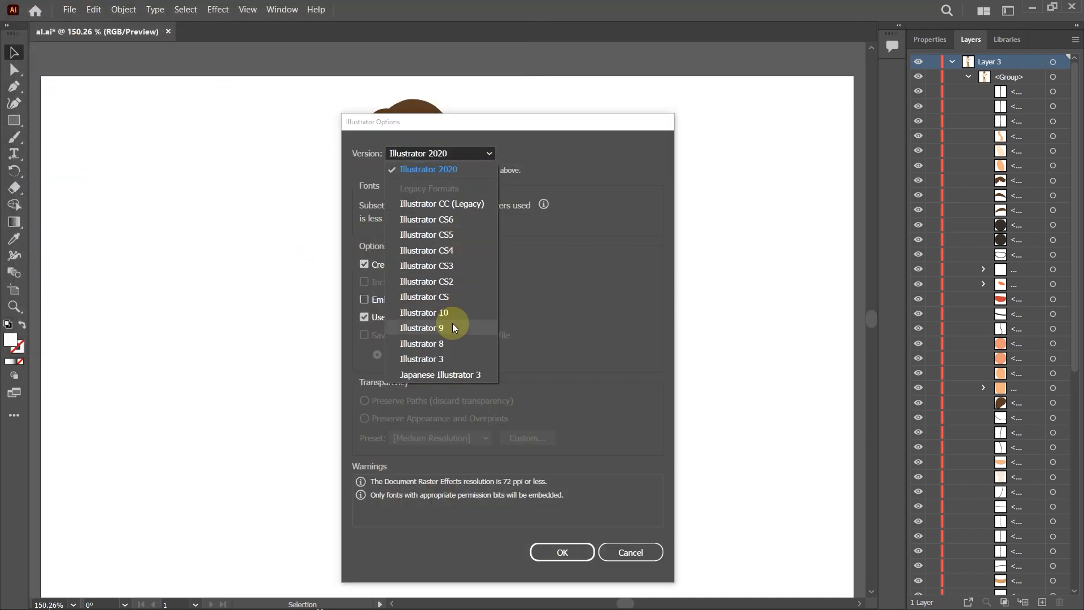
click(445, 343)
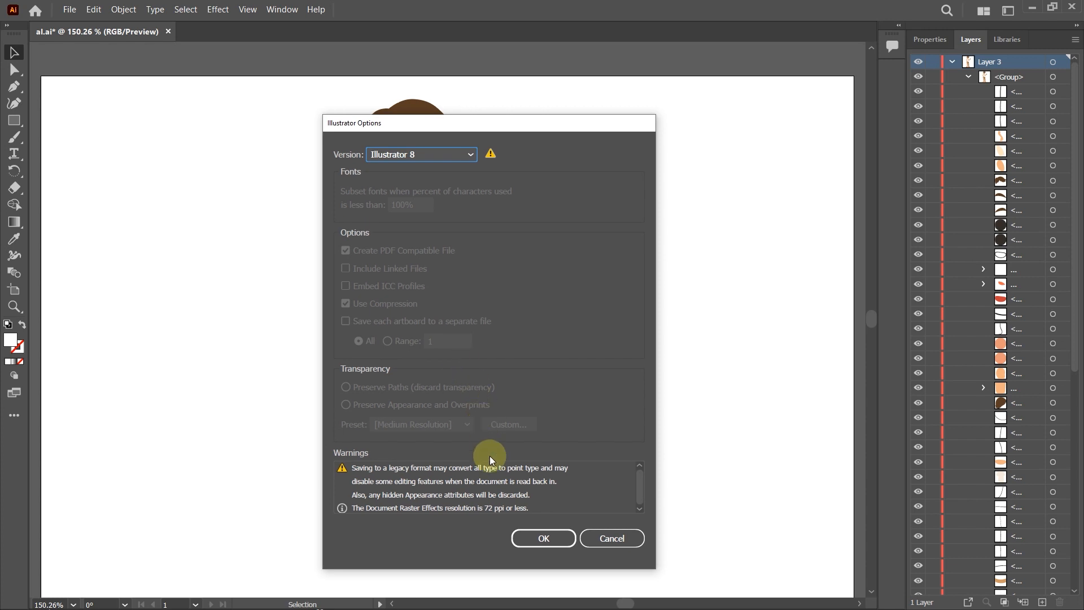
click(535, 538)
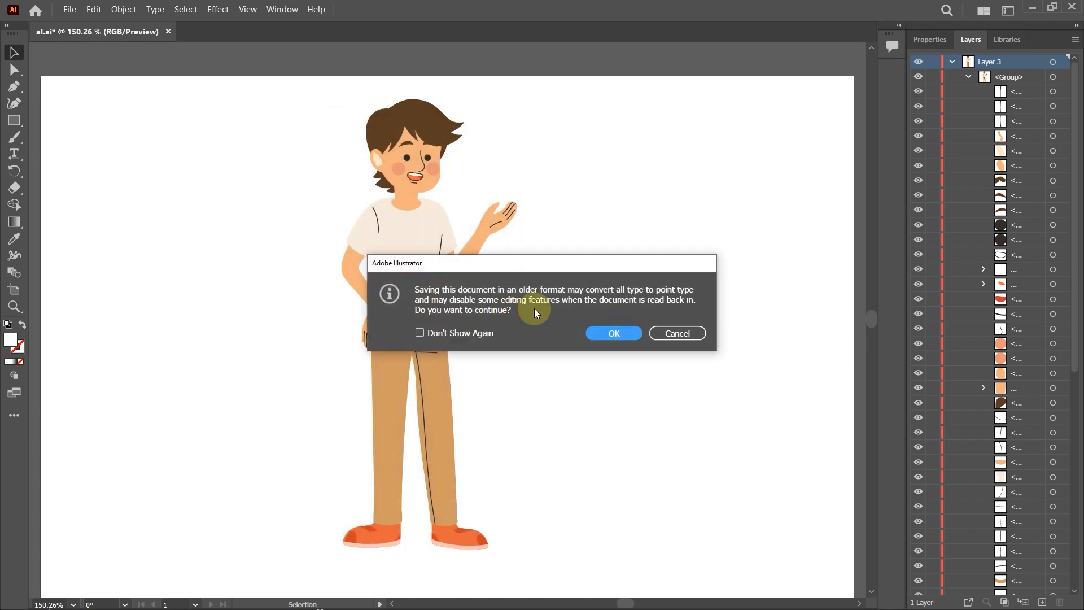
click(614, 332)
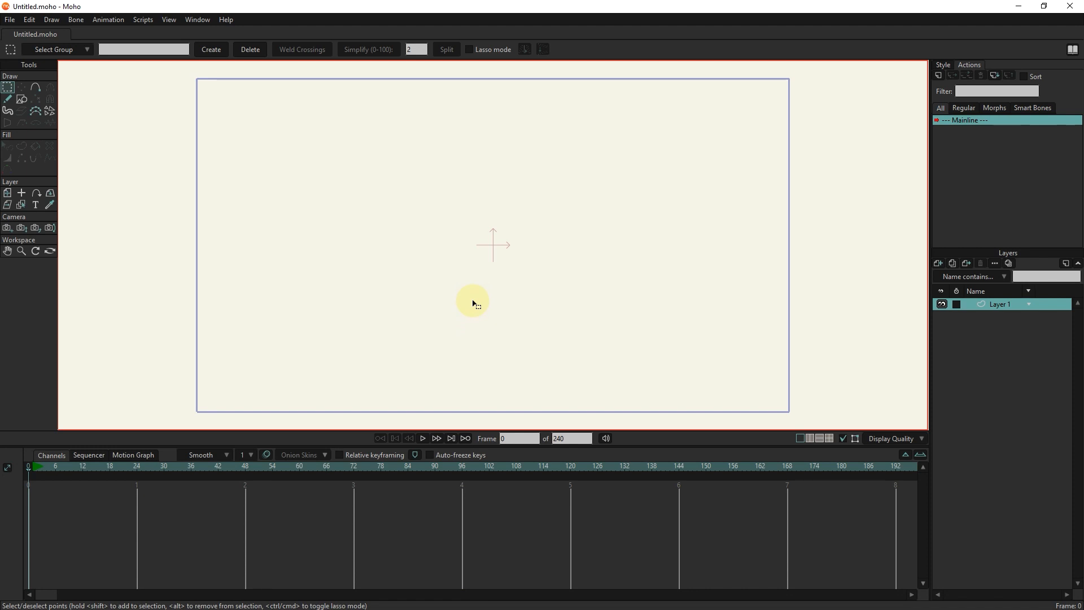
Step: Switch to Moho and import the Adobe Illustrator file ch from the 44 folder on the Desktop
click(9, 19)
mouse_move(84, 208)
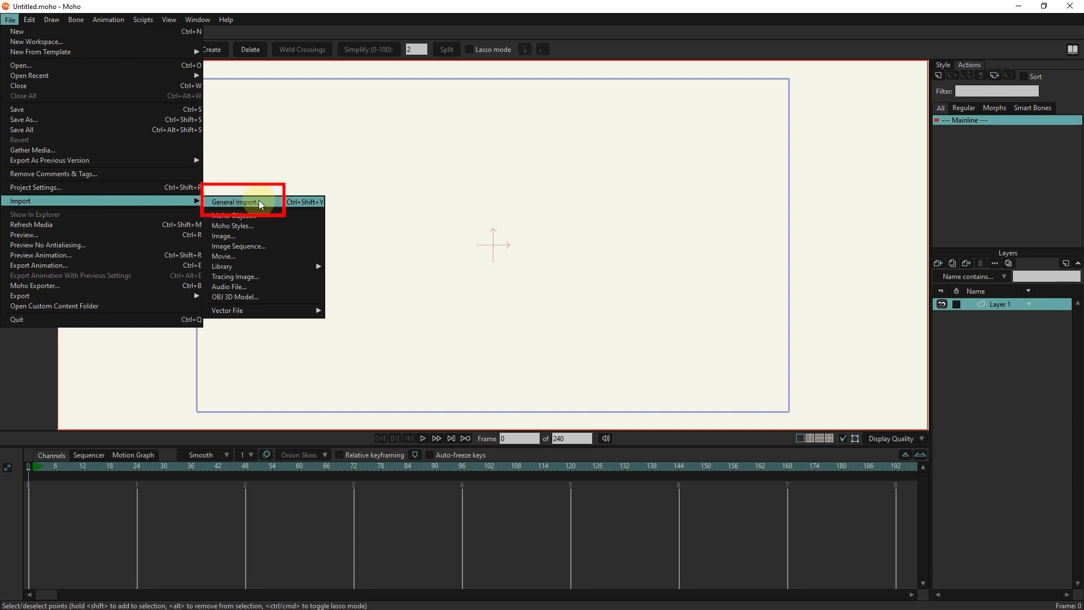
mouse_move(249, 310)
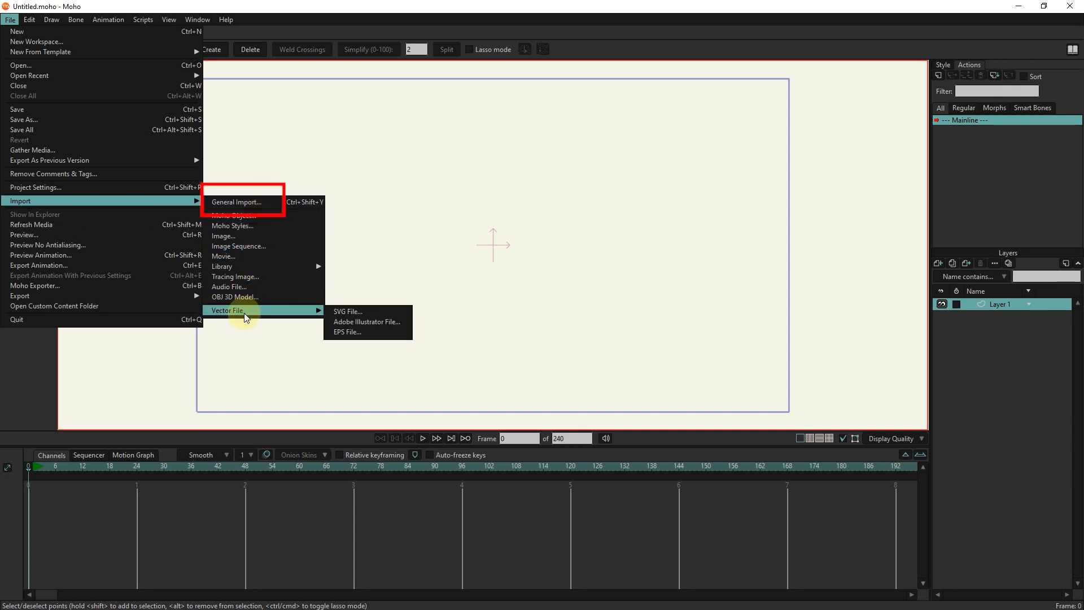
click(384, 320)
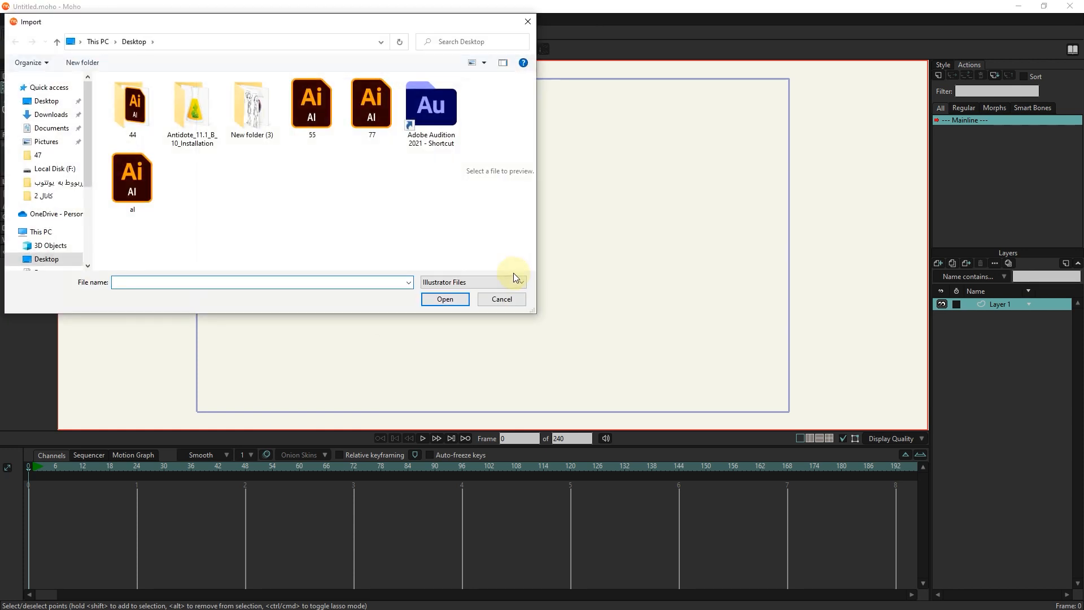
double_click(134, 131)
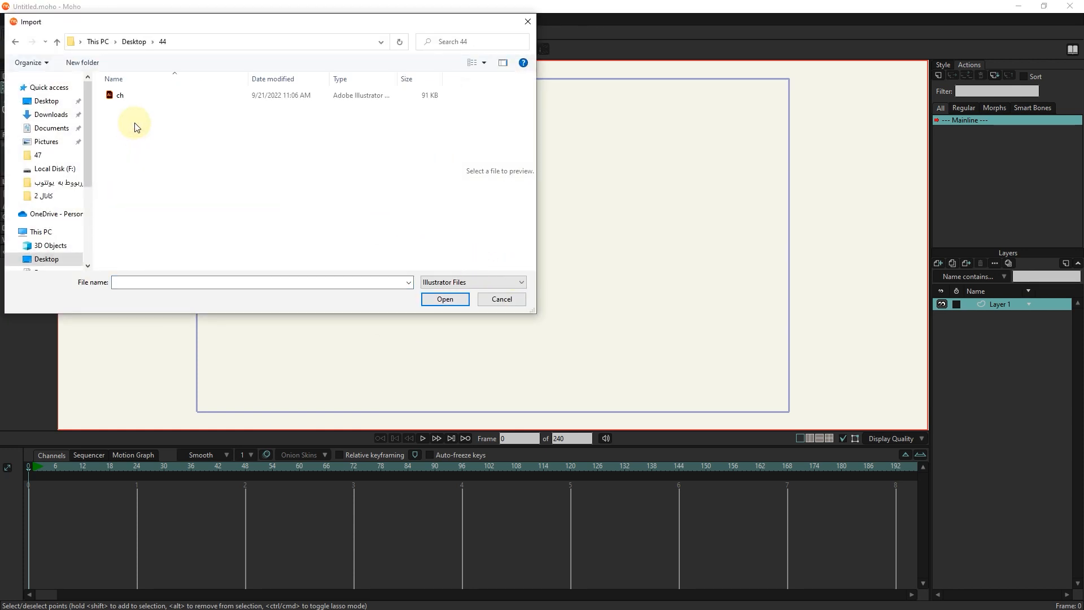
click(123, 97)
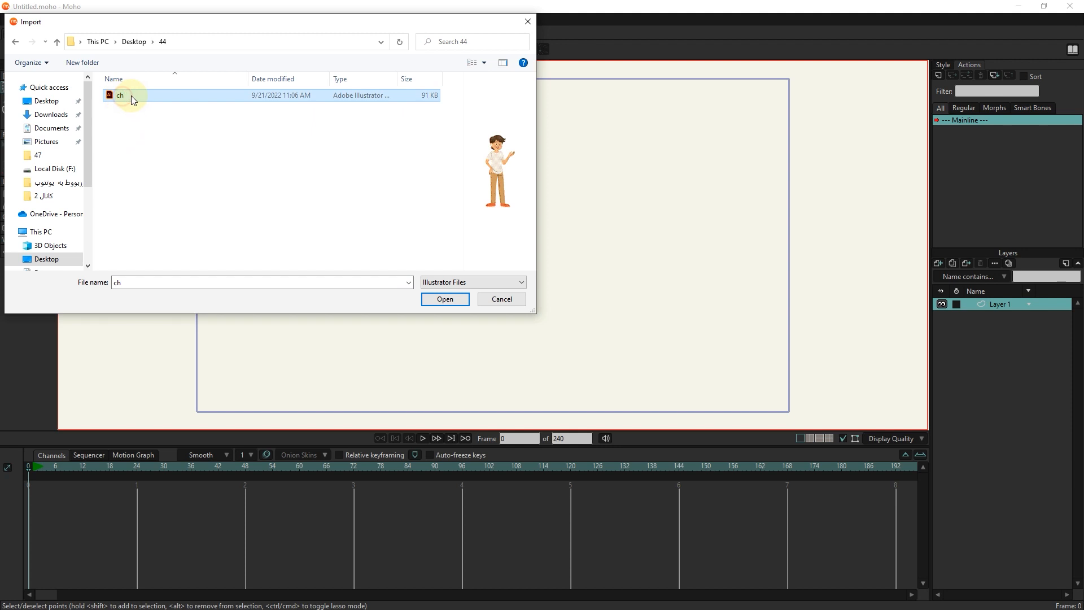
click(445, 299)
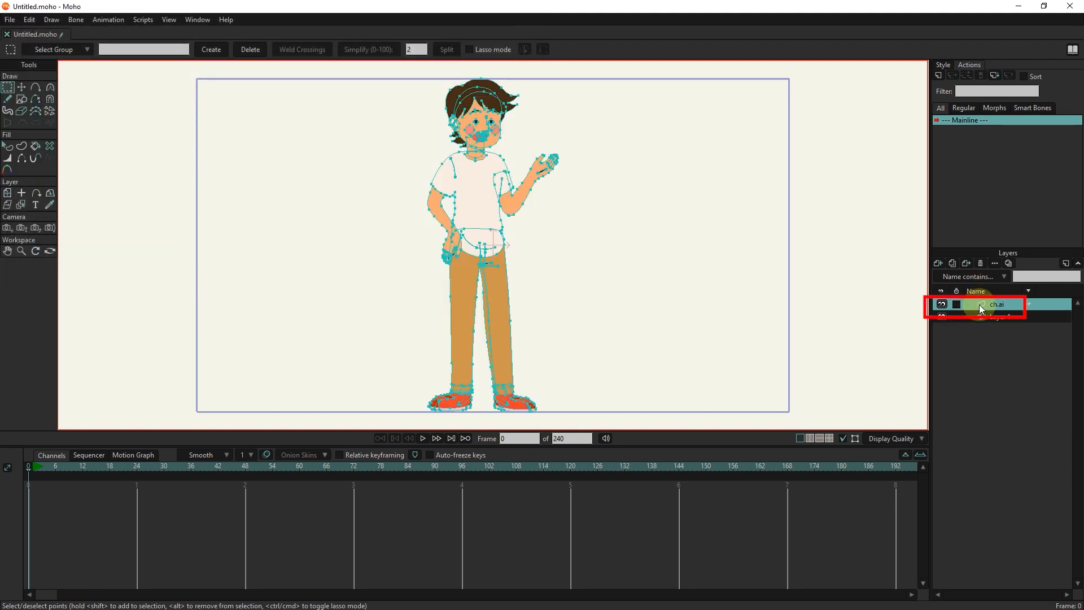
double_click(990, 304)
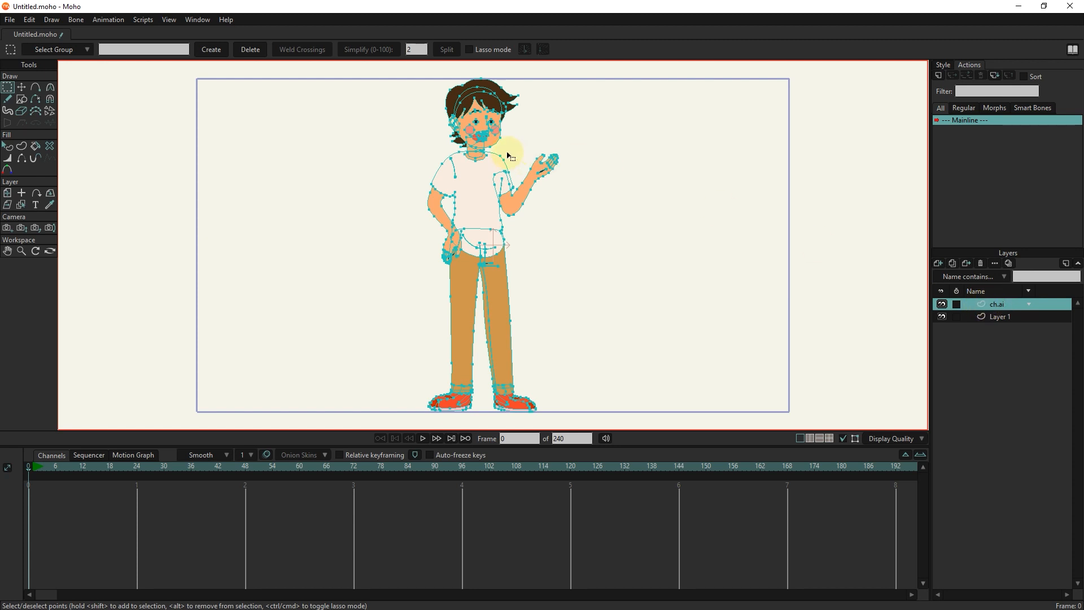
Step: Select the vector points of the character's head, including hair, ear, face and upper neck, on the ch.ai layer
scroll(508, 155, up, 3)
drag(436, 156, 434, 222)
scroll(455, 153, up, 3)
drag(456, 157, 448, 205)
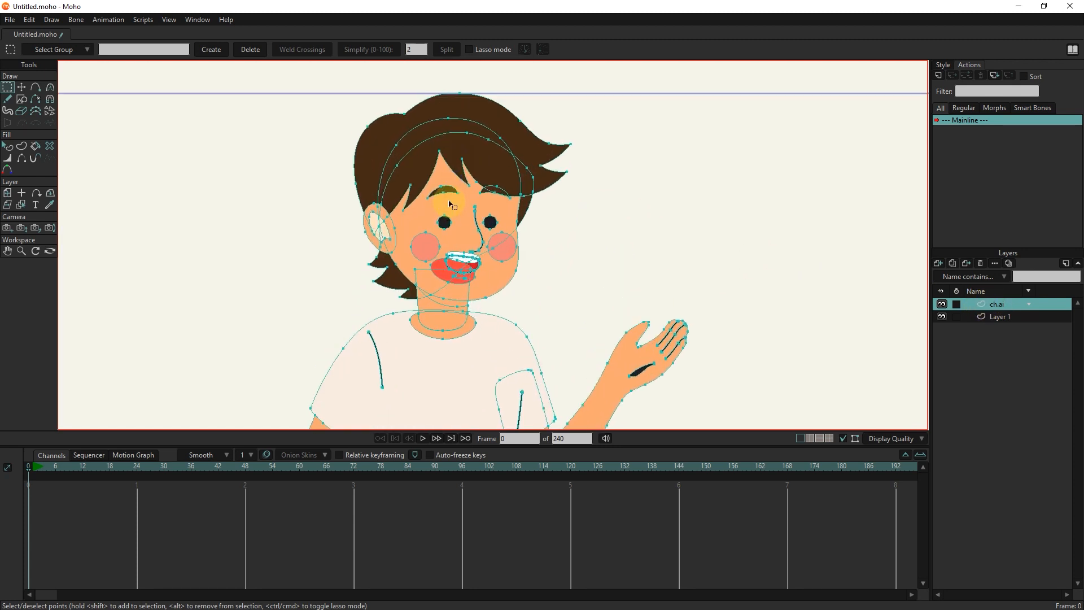
scroll(449, 205, up, 2)
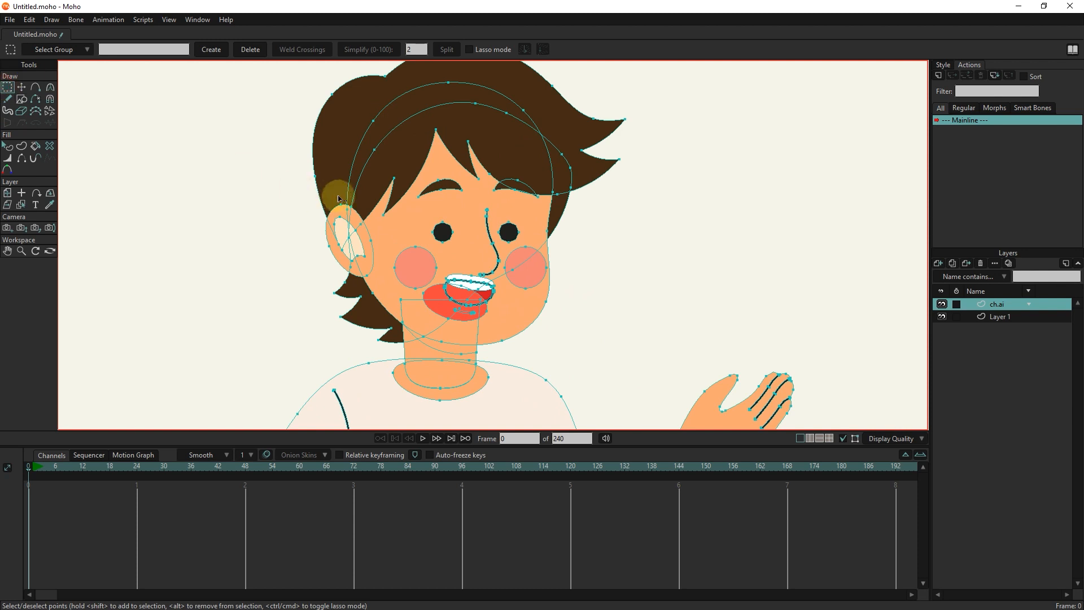
drag(334, 199, 329, 213)
drag(607, 77, 273, 386)
scroll(493, 301, up, 3)
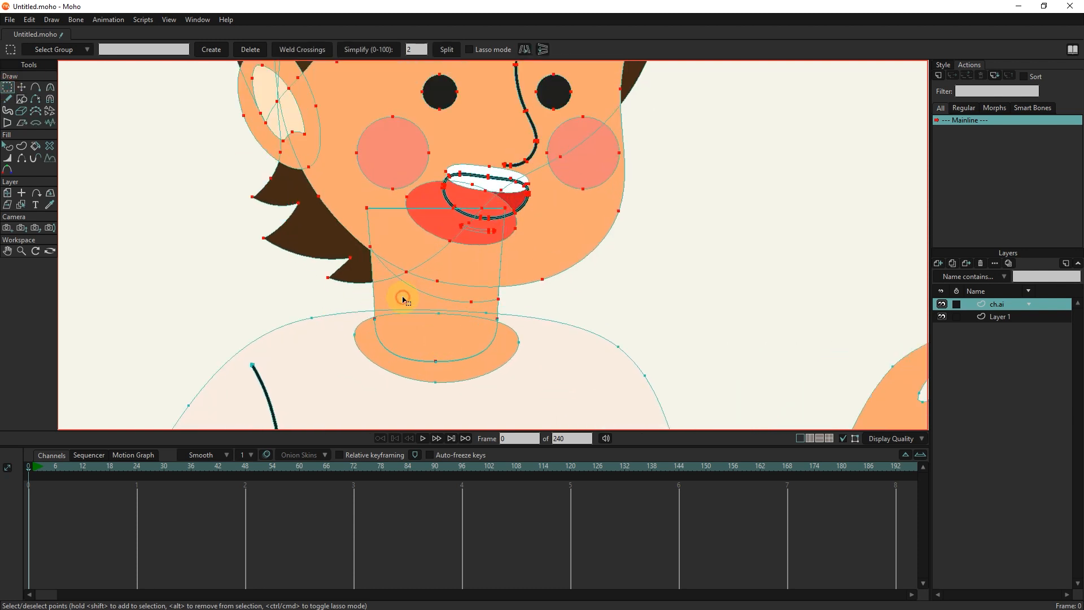
Step: Test whether the whole head is selected by moving its points away from the body, and undo the move
click(22, 88)
drag(368, 187, 346, 263)
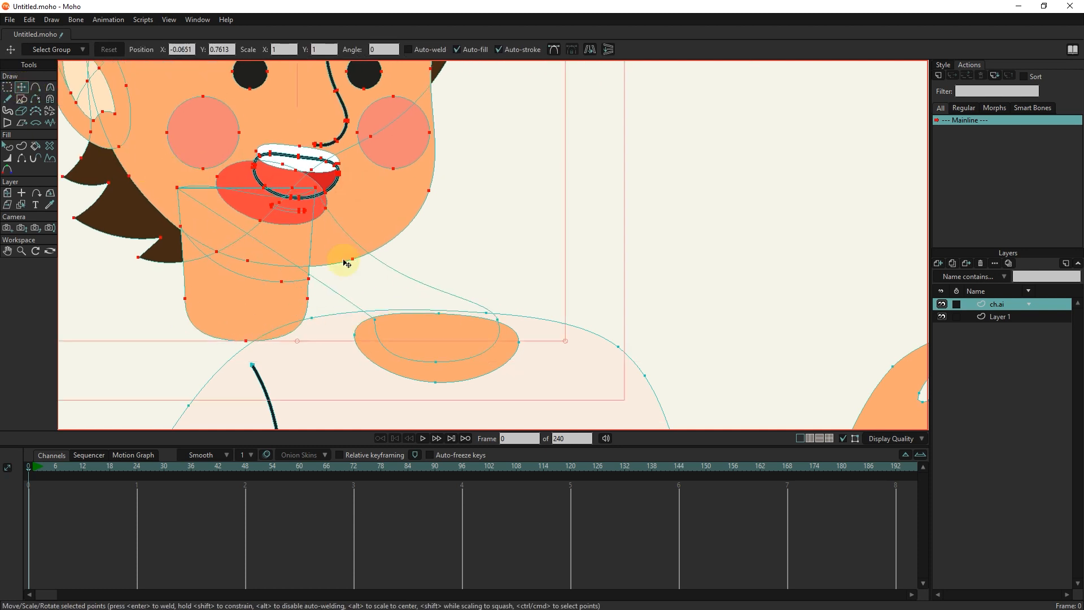
key(ctrl+z)
Step: Add the remaining points at the base of the neck to the head selection
click(7, 87)
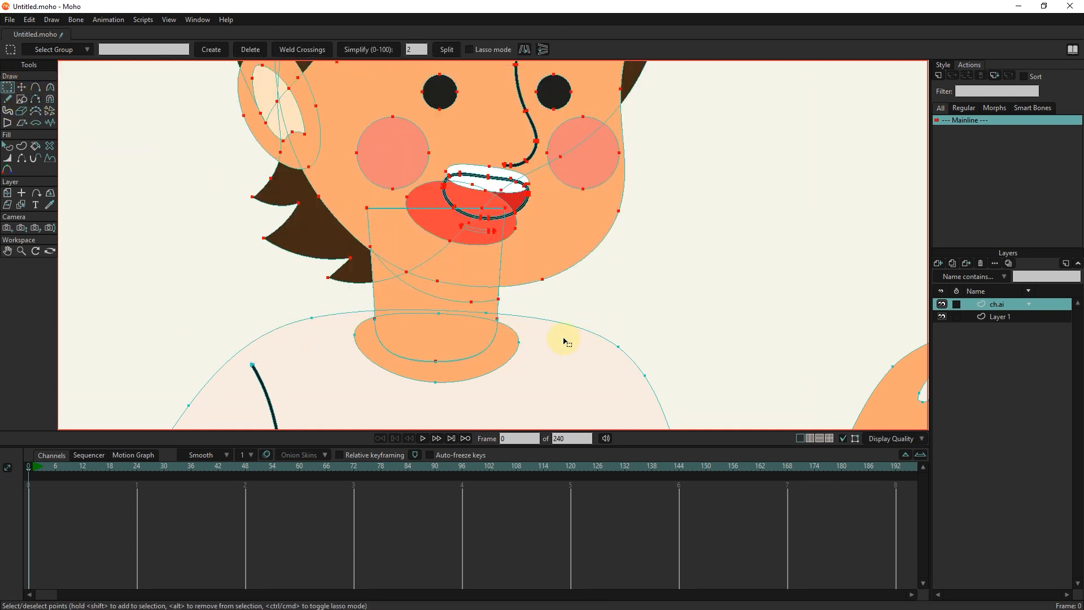
scroll(507, 319, up, 2)
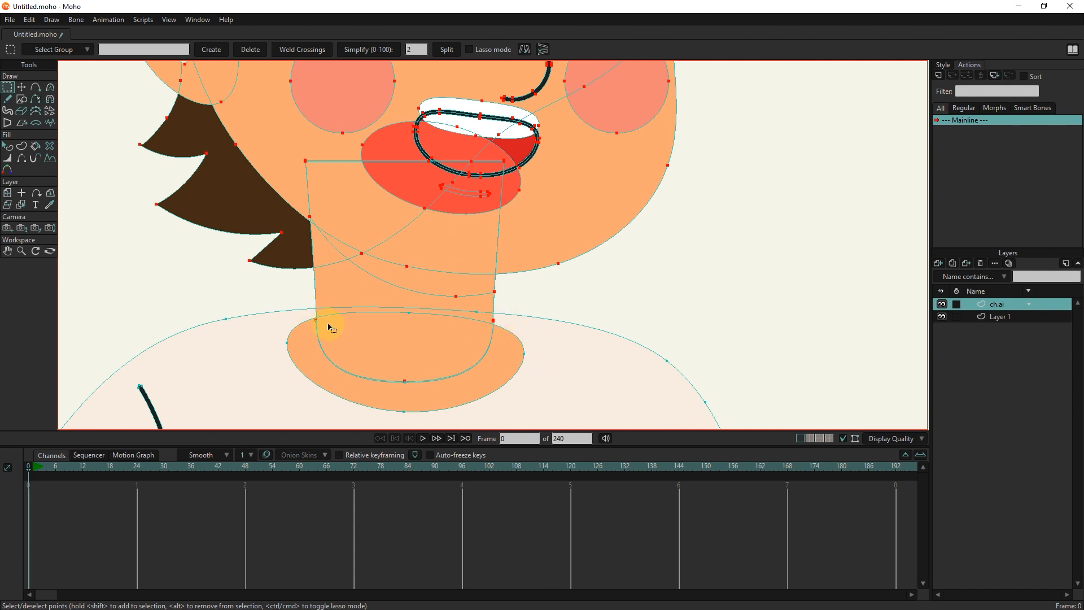
scroll(316, 324, up, 3)
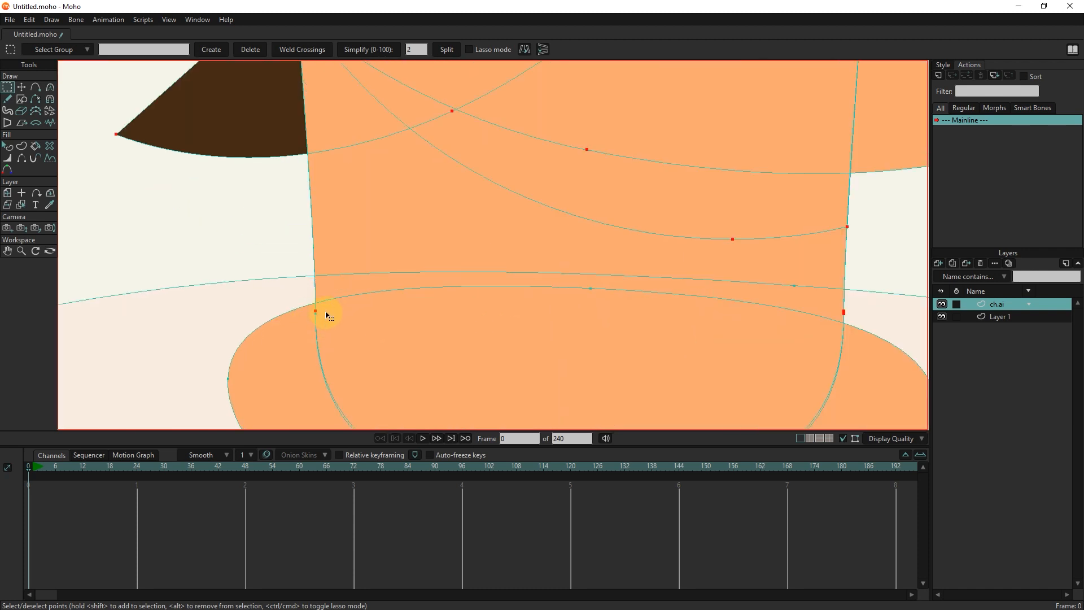
scroll(344, 332, down, 2)
scroll(460, 303, down, 2)
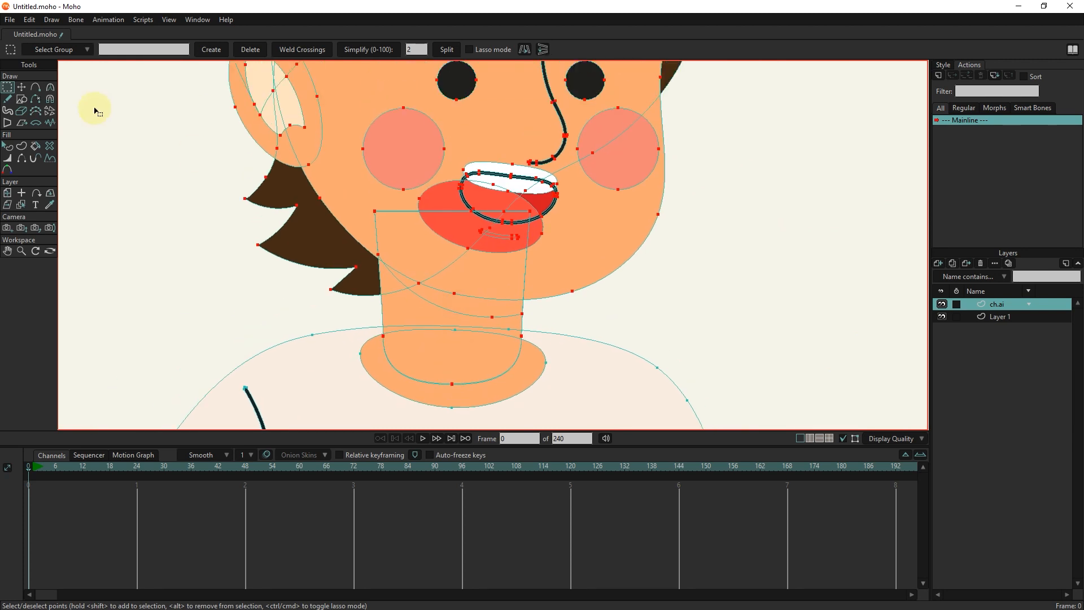
Step: Test-move the selected head and neck points together to check the completed selection, and undo the move
scroll(218, 150, down, 2)
scroll(261, 186, down, 2)
click(22, 87)
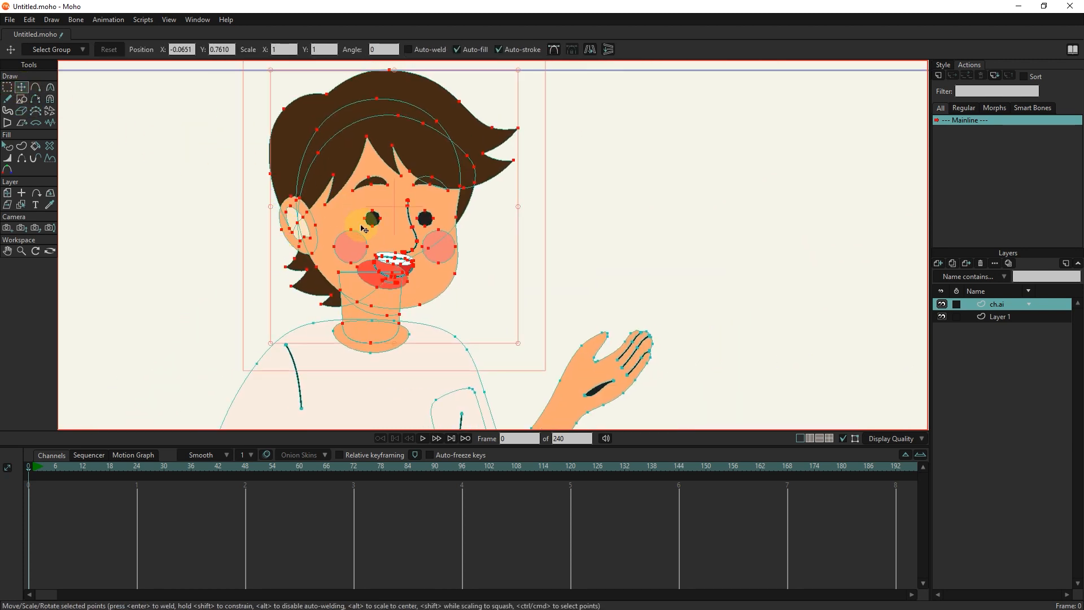
drag(432, 310, 325, 310)
key(ctrl+z)
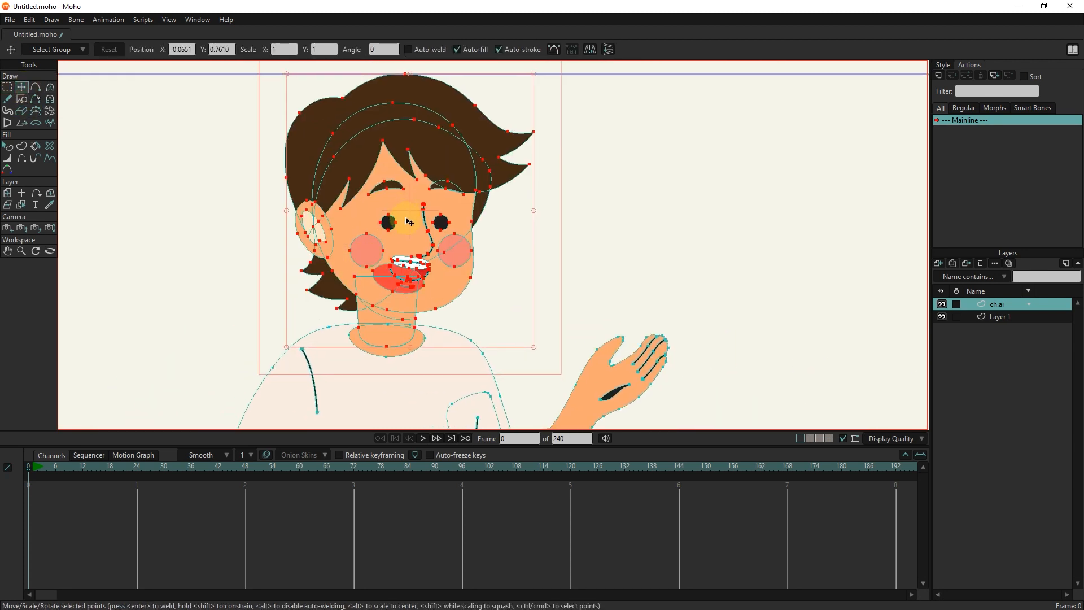
Step: Run the Break Apart Shapes script on the selected head, putting each shape in its own layer and grouping them together
click(144, 19)
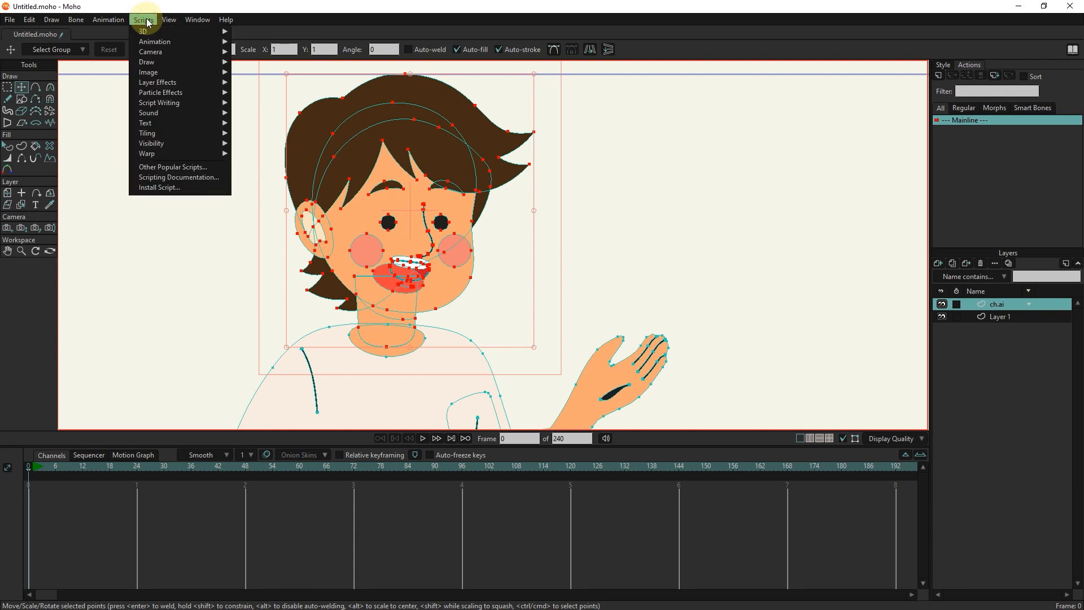
mouse_move(164, 83)
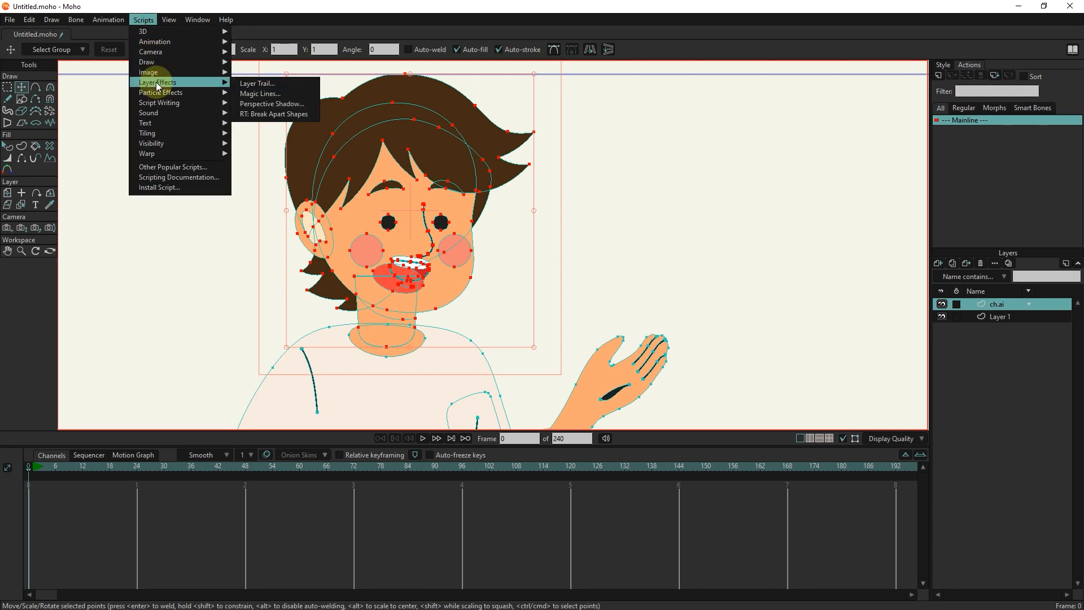
click(273, 114)
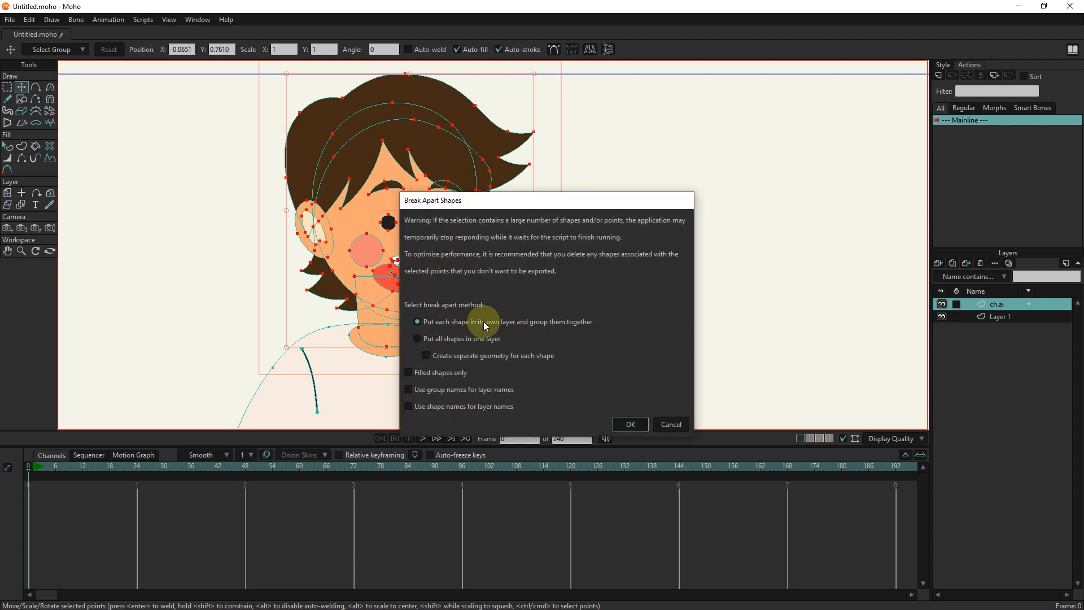
click(625, 422)
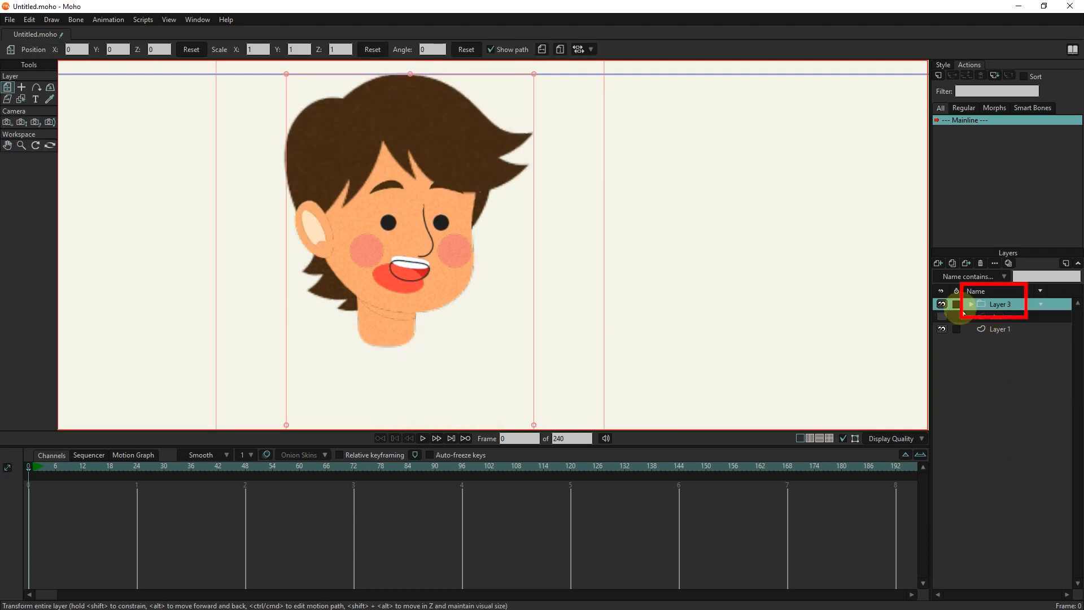
Step: Inspect the broken-apart head group by expanding it and toggling the visibility of the group and its shape layers
click(941, 304)
click(941, 304)
click(427, 279)
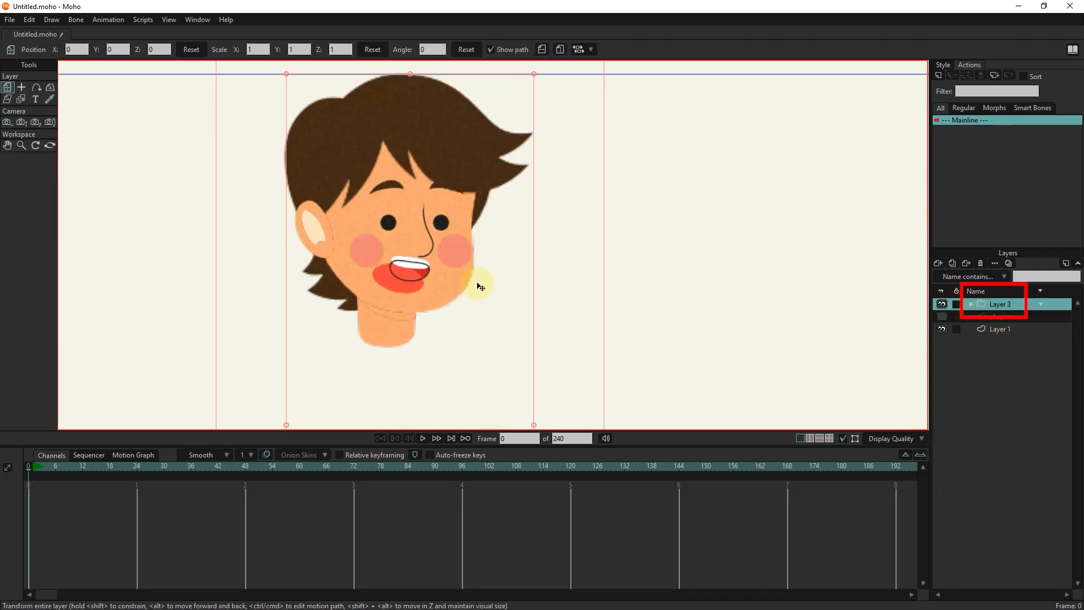
click(971, 305)
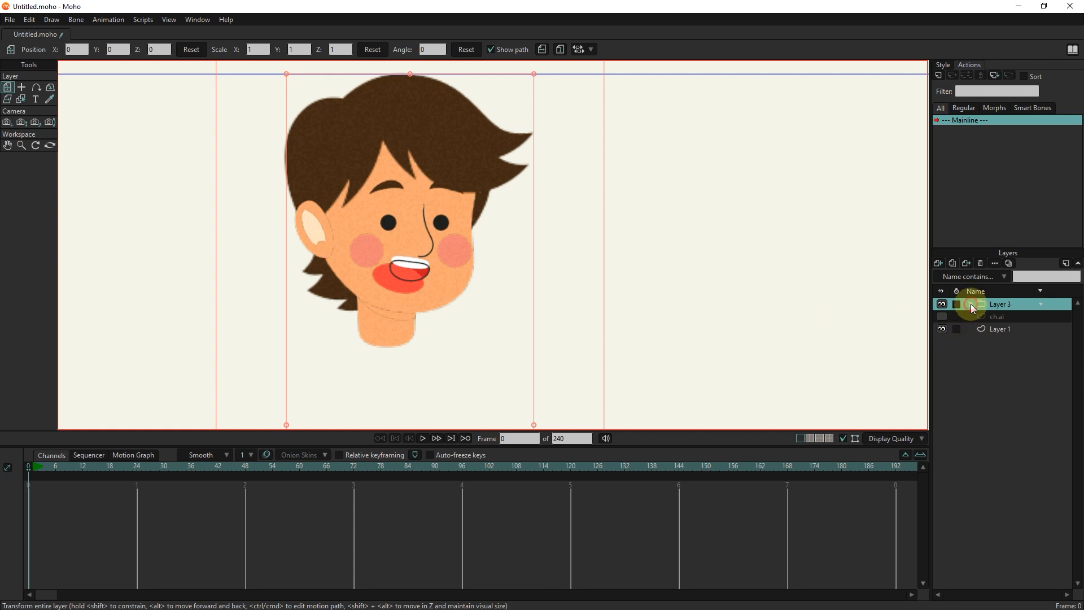
click(942, 329)
click(941, 329)
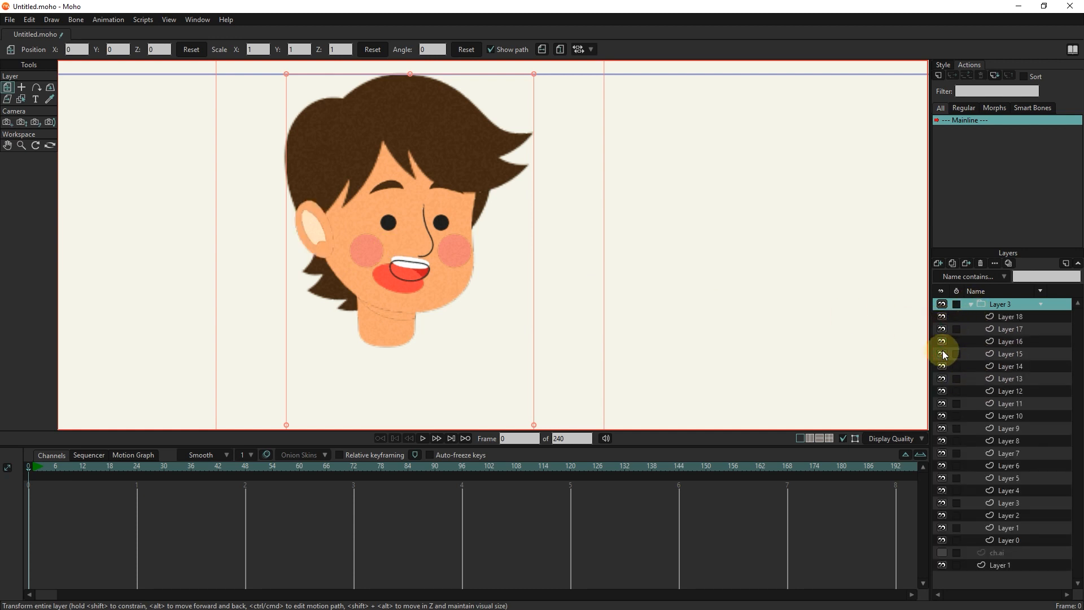
click(941, 378)
click(942, 403)
click(941, 404)
Step: Toggle Layer 9 in the head group to check the stray mouth shape, and delete that layer
click(942, 428)
click(942, 428)
click(942, 428)
click(941, 428)
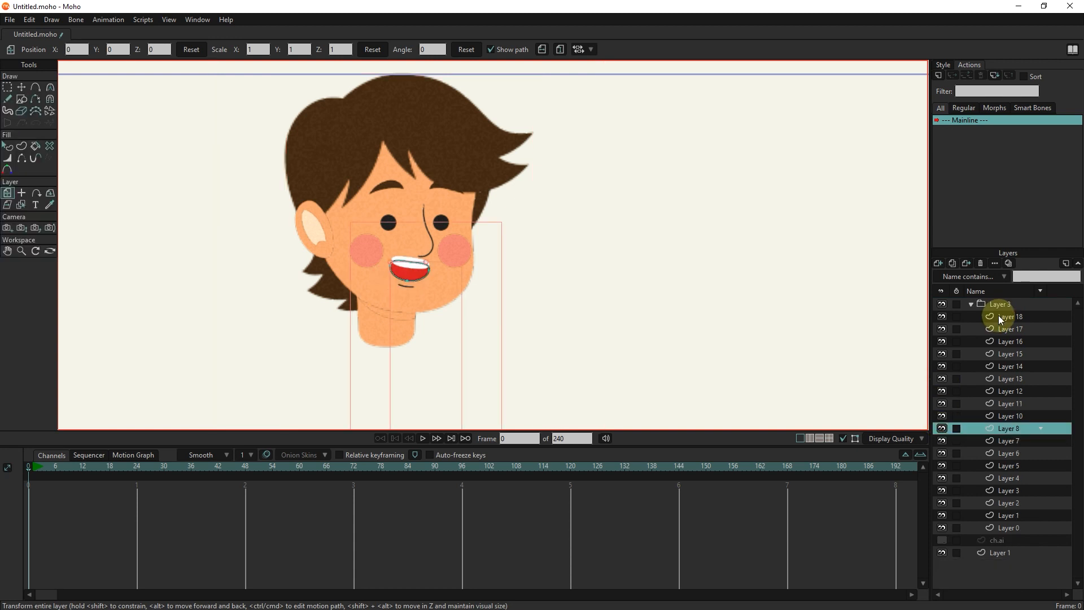
Step: Collapse the broken-apart head group and rename it "head"
click(999, 315)
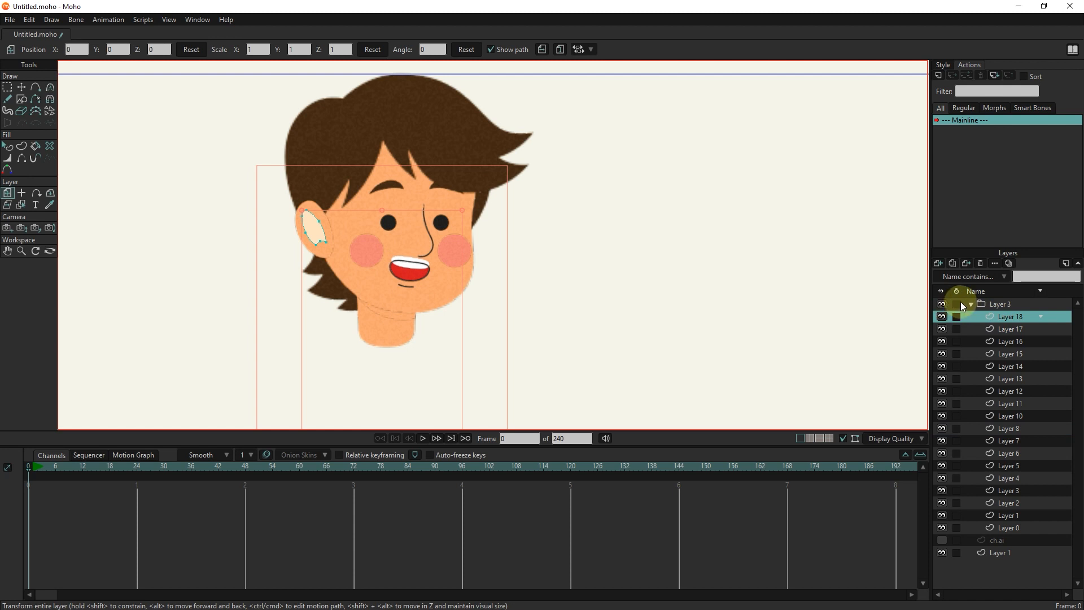
click(971, 304)
click(1001, 305)
double_click(1001, 305)
text(head)
key(Return)
Step: Hide the head group, return to the visible ch.ai layer and clear its point selection for transforming points
click(1000, 316)
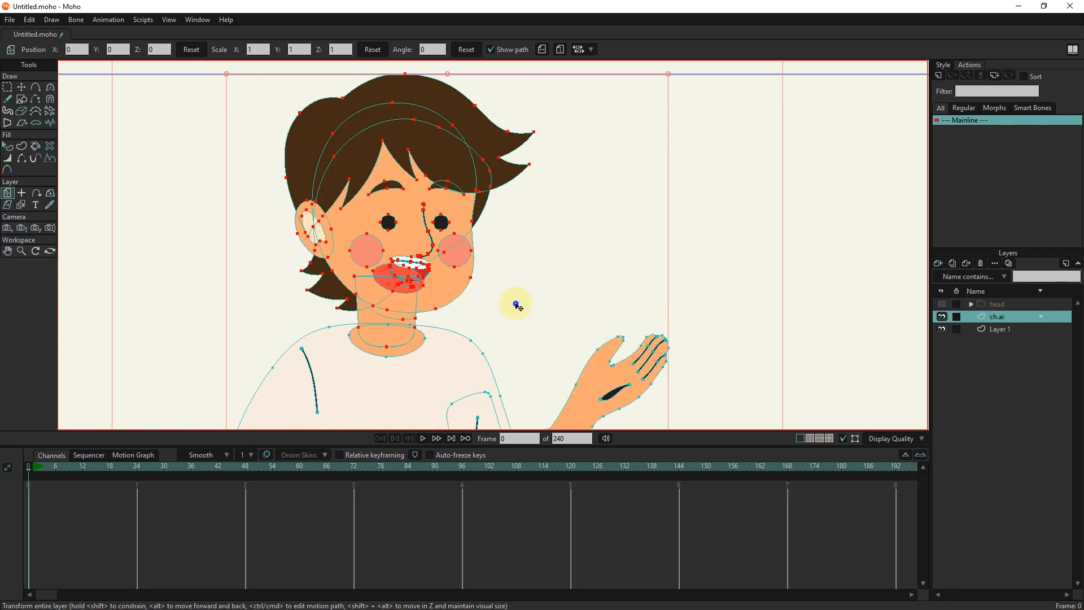
drag(516, 305, 551, 186)
click(22, 87)
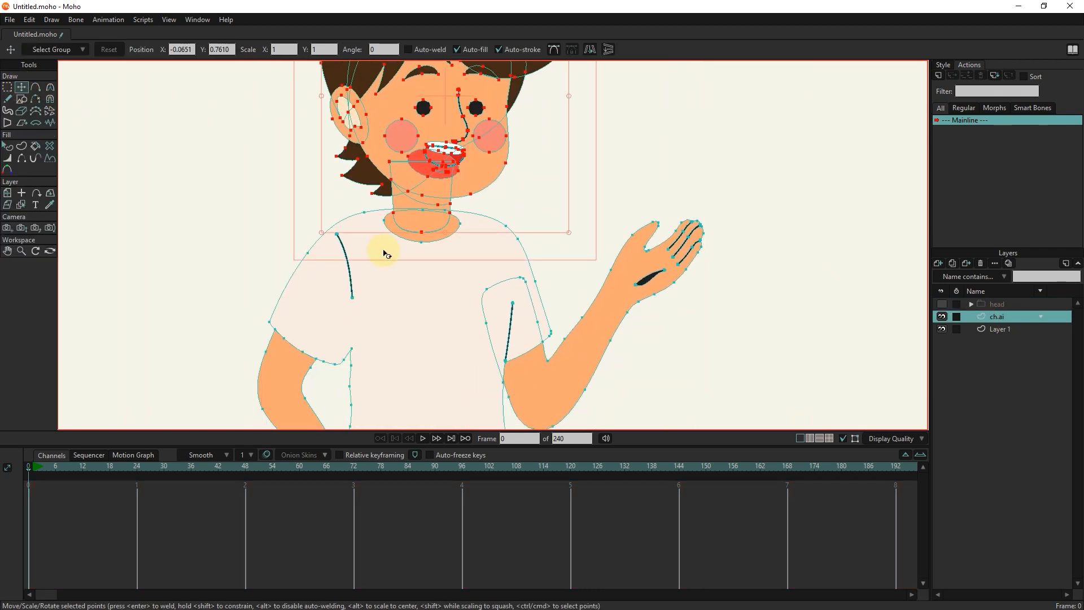
click(780, 315)
Step: Select the points of the shirt, collar and crease lines, check the selection with a test move, and undo the move
double_click(435, 332)
scroll(418, 254, up, 2)
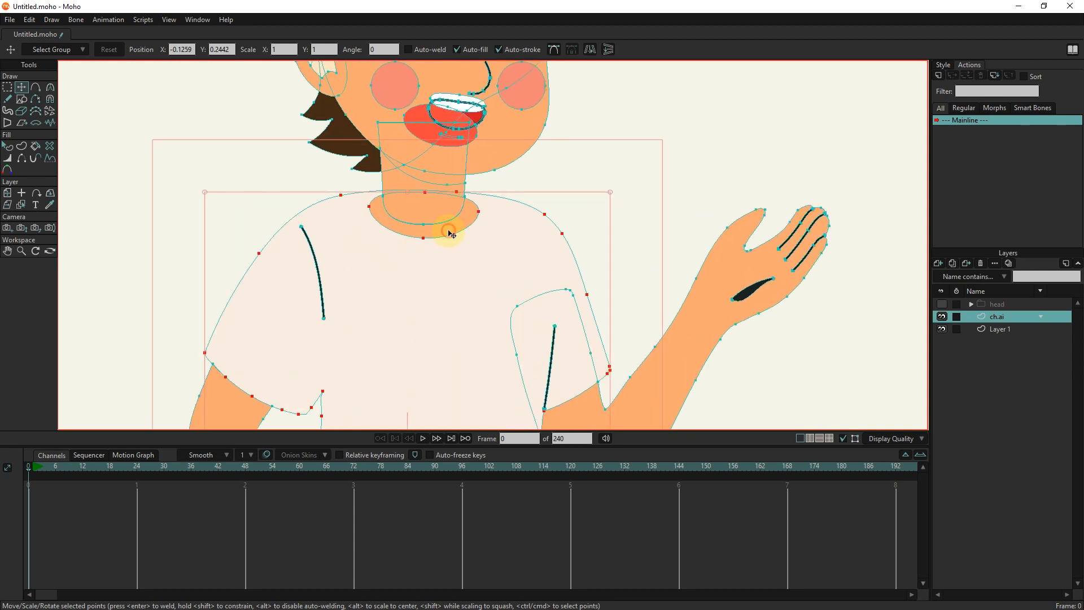
scroll(452, 266, down, 3)
scroll(364, 260, up, 2)
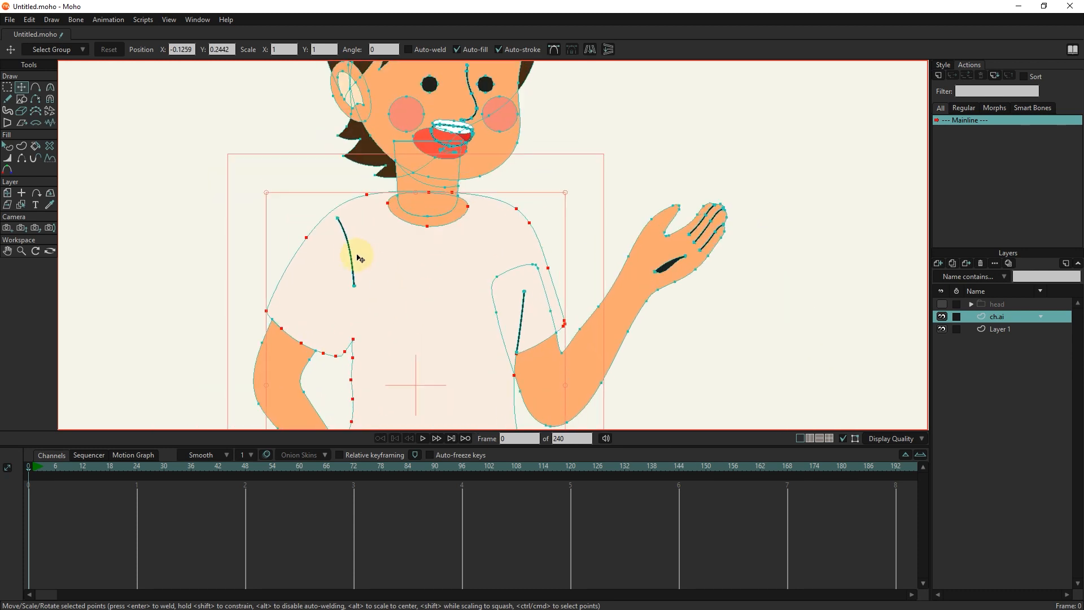
drag(442, 345, 431, 175)
scroll(484, 387, down, 2)
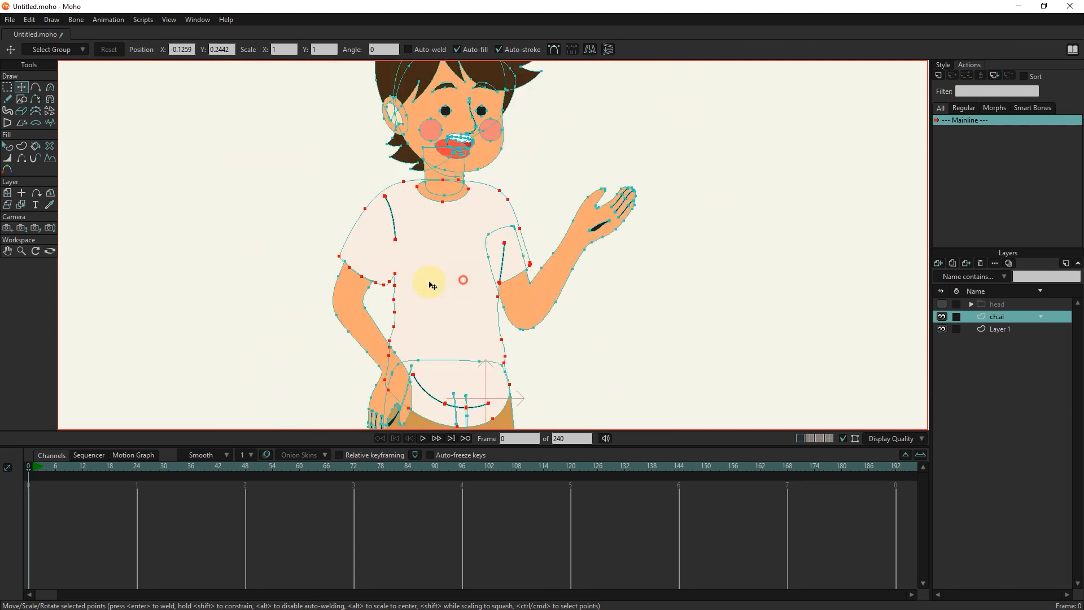
drag(459, 281, 290, 283)
key(ctrl+z)
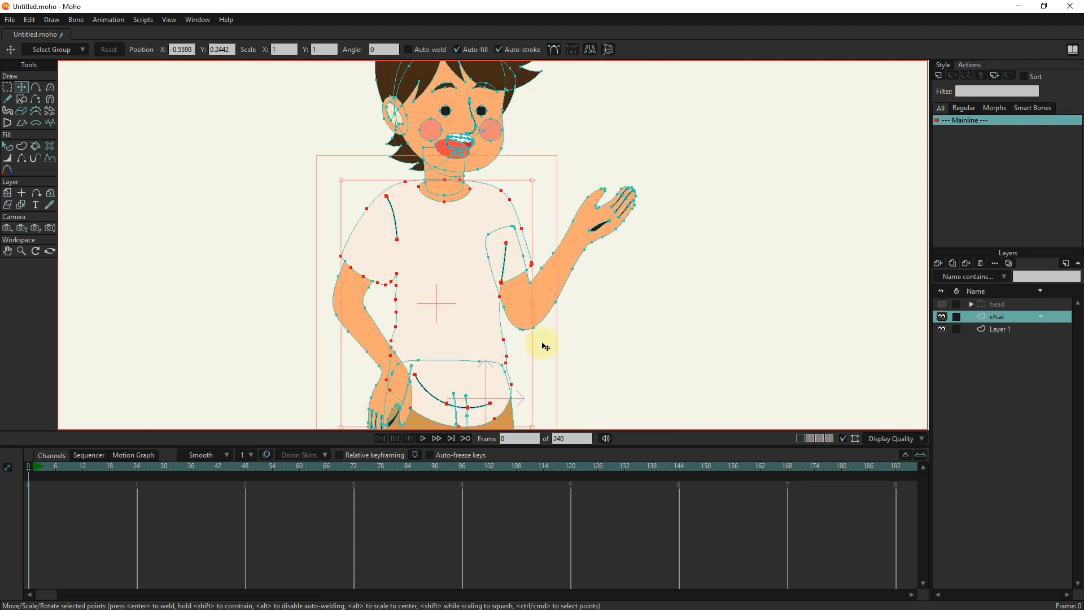
Step: Run the Break Apart Shapes script on the selected shirt, putting each shape in its own layer and grouping them together
click(140, 21)
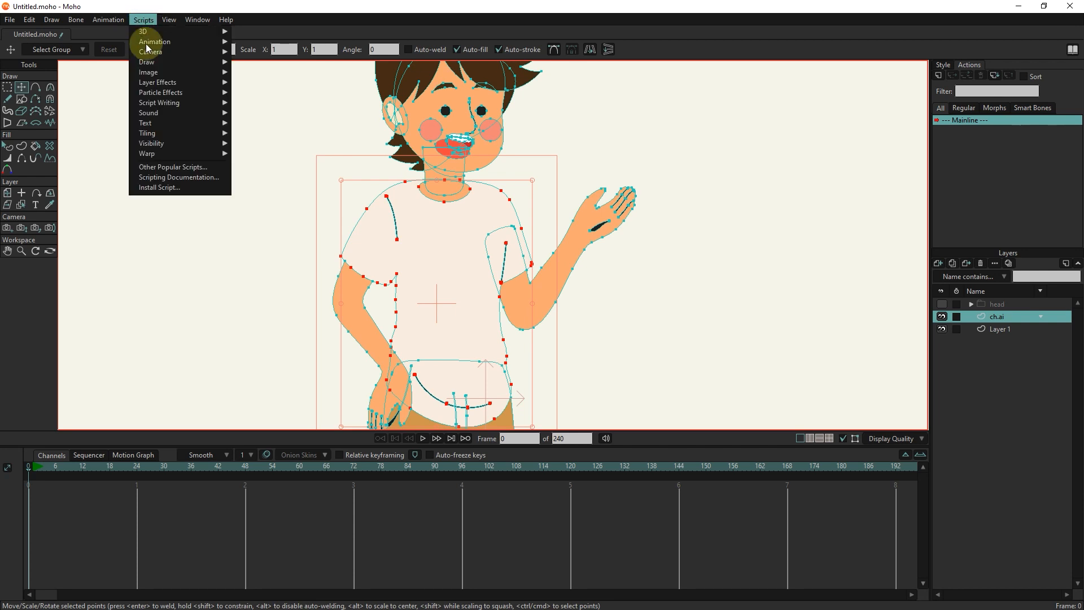
mouse_move(175, 82)
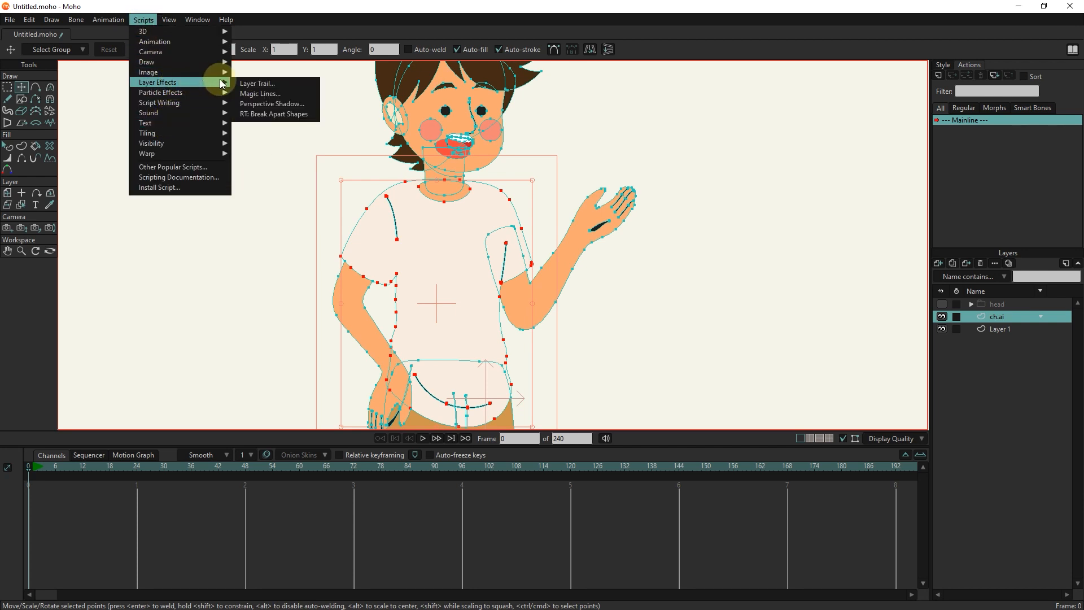
click(275, 115)
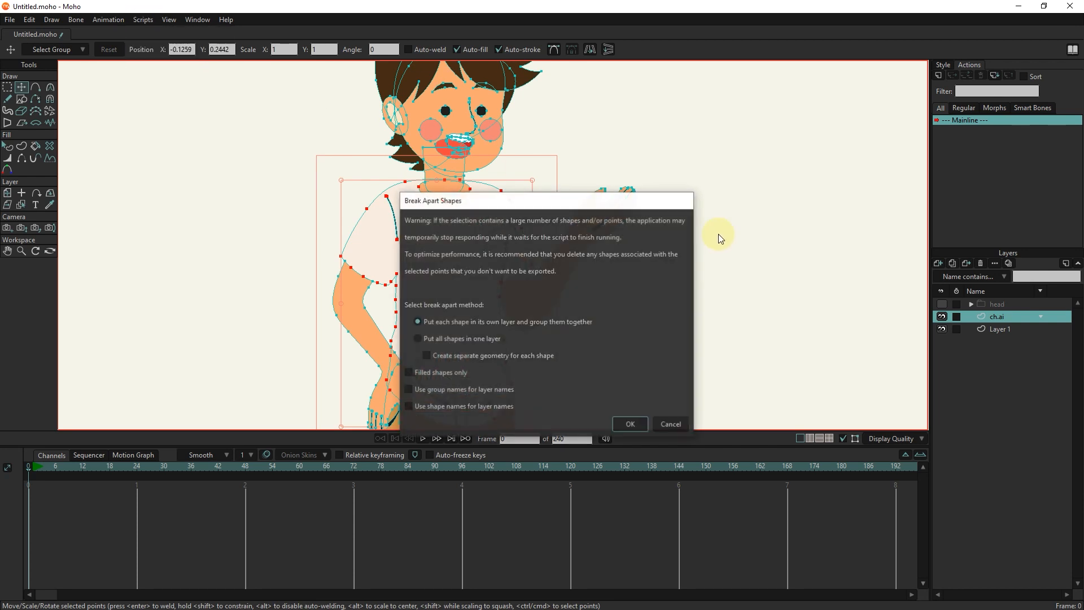
click(629, 425)
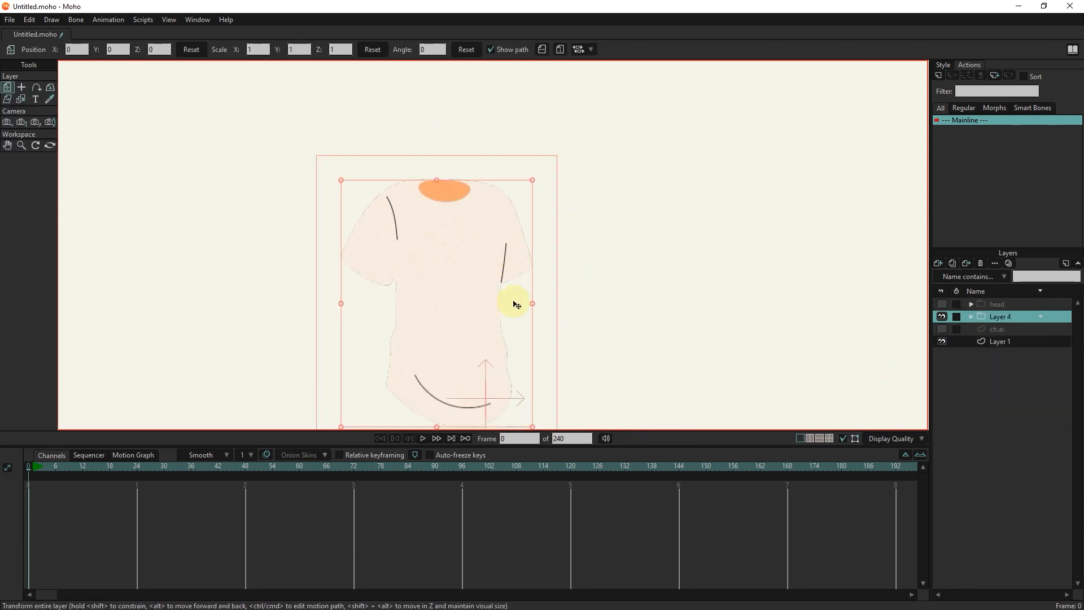
Step: Briefly show the head group with the new shirt group, hide it again, and rename the shirt group "BODY"
click(942, 303)
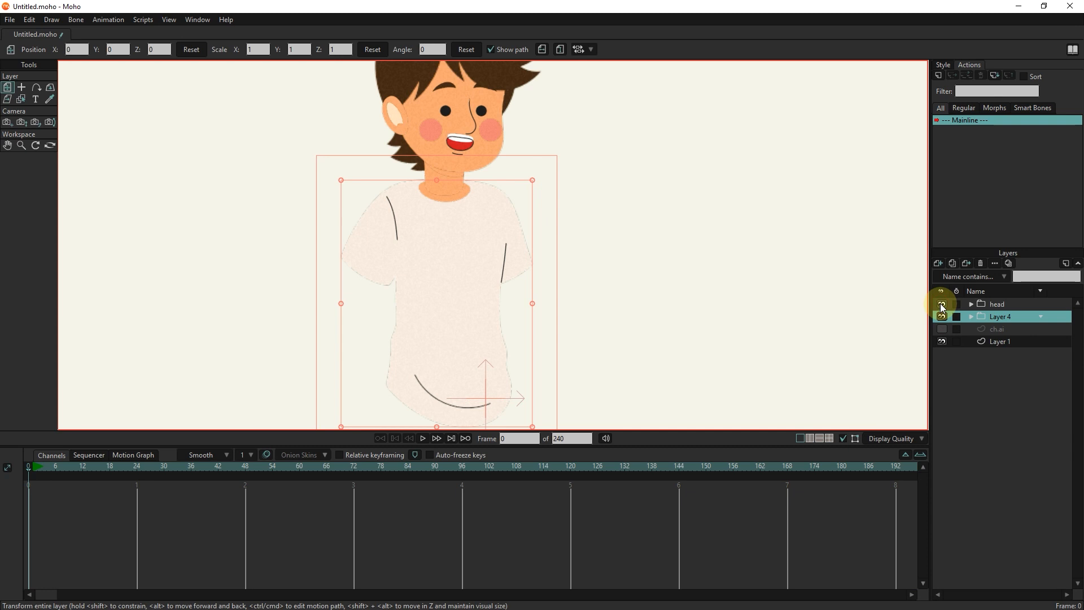
click(942, 305)
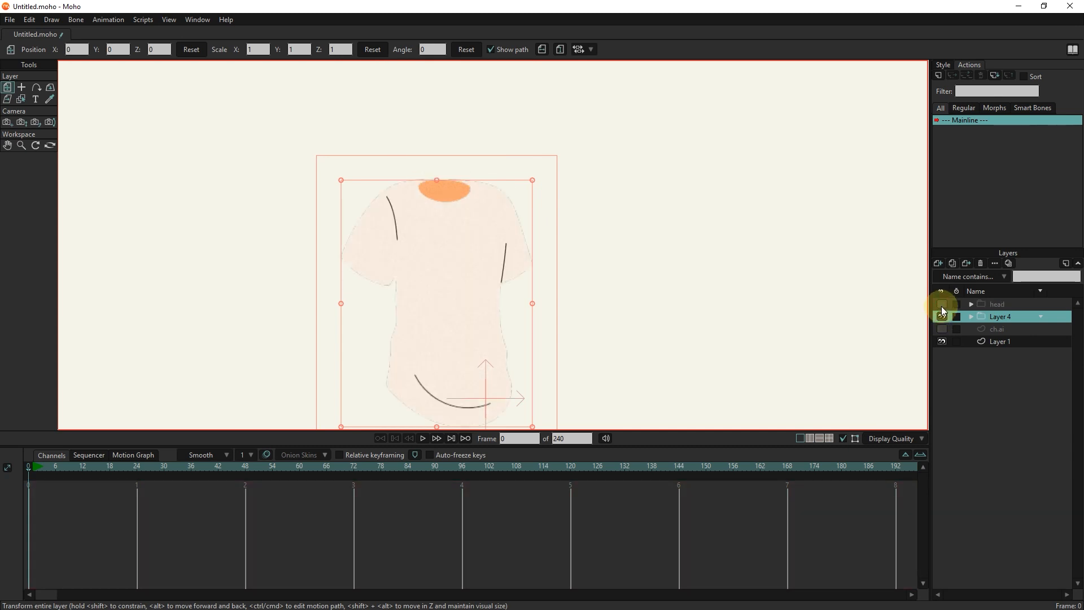
double_click(1001, 318)
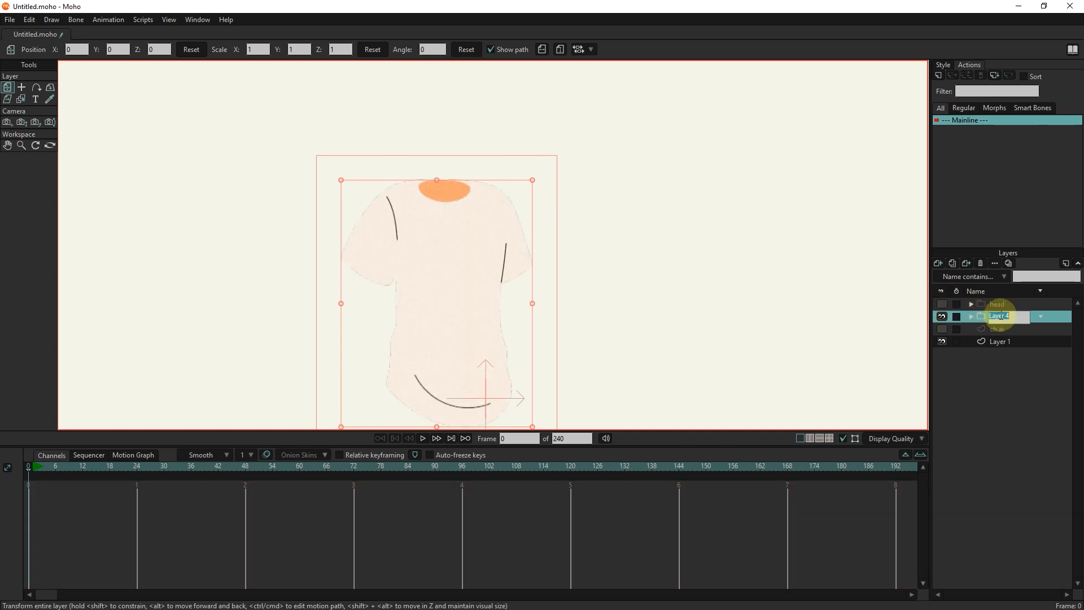
text(BODY)
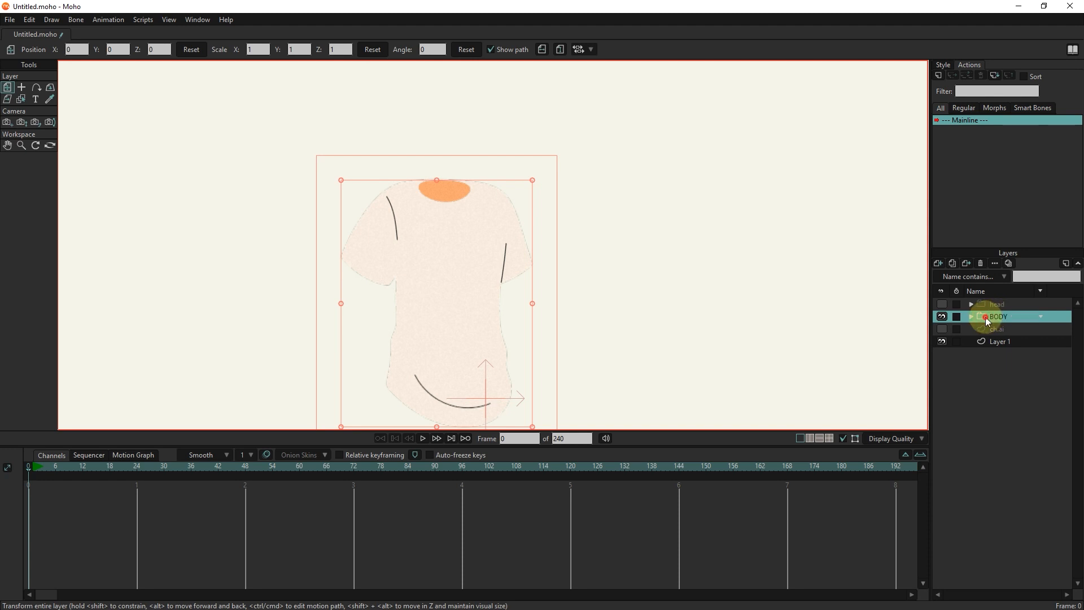
Step: Hide the BODY group, and make the ch.ai layer visible and active again
click(942, 316)
click(942, 329)
click(988, 329)
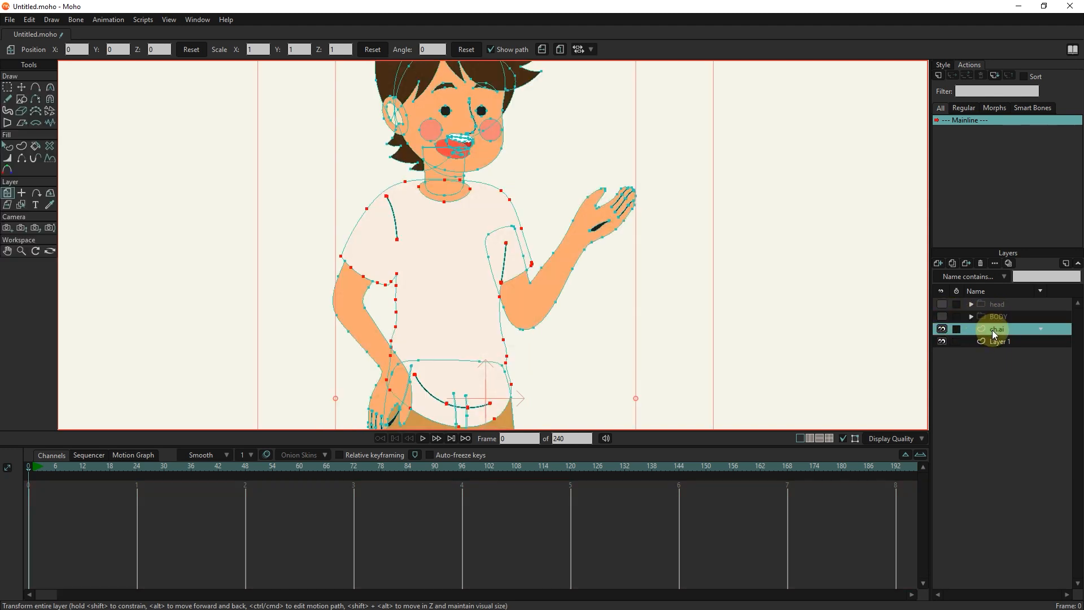
Step: Select all points of the raised arm, including the finger and palm lines of its hand
click(22, 87)
click(533, 295)
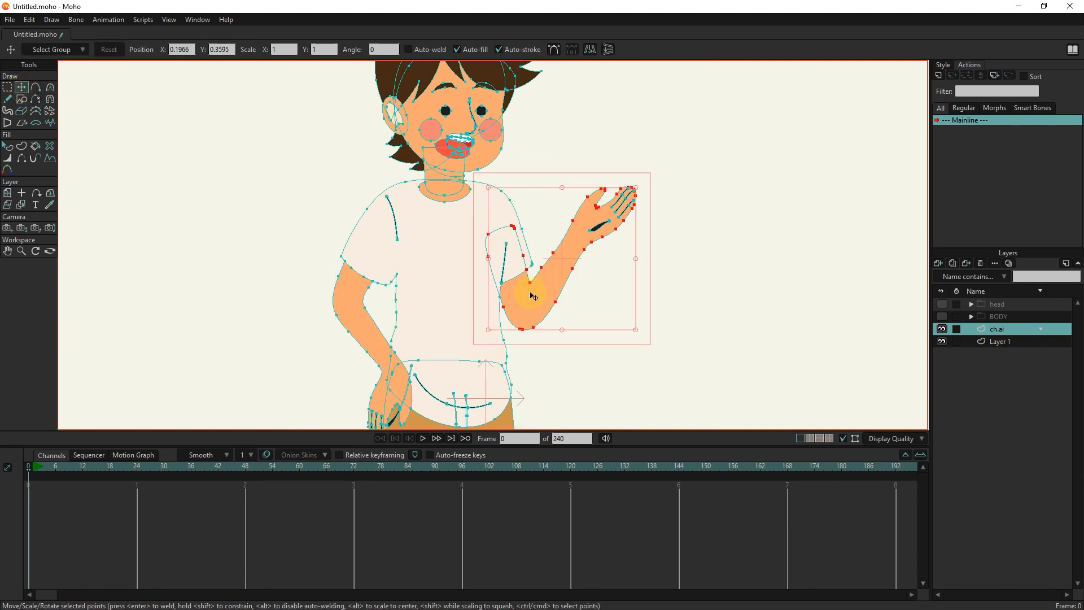
scroll(553, 257, up, 2)
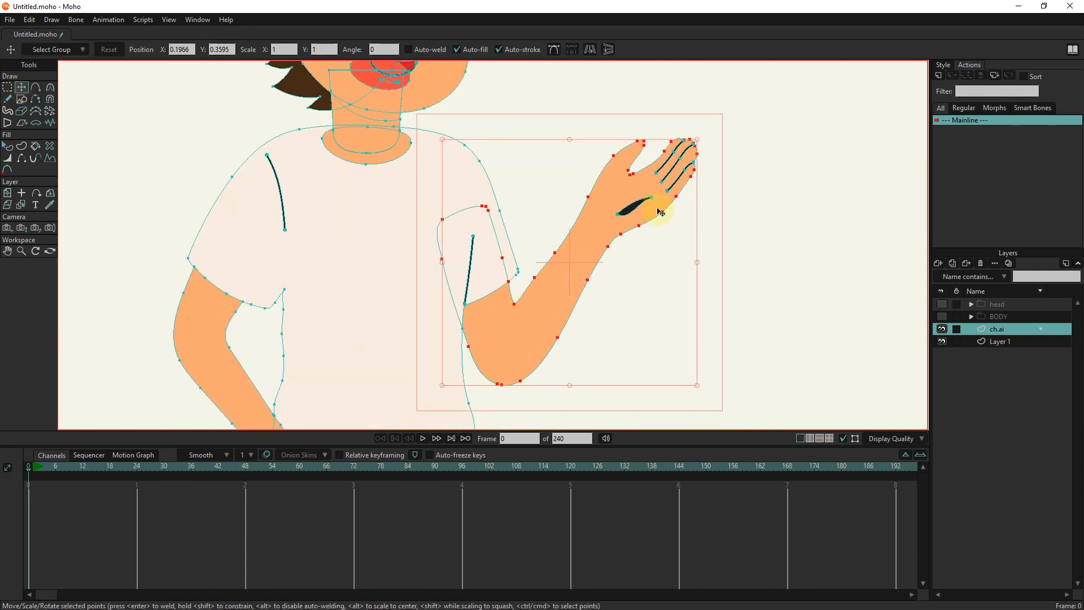
click(7, 87)
drag(754, 109, 587, 258)
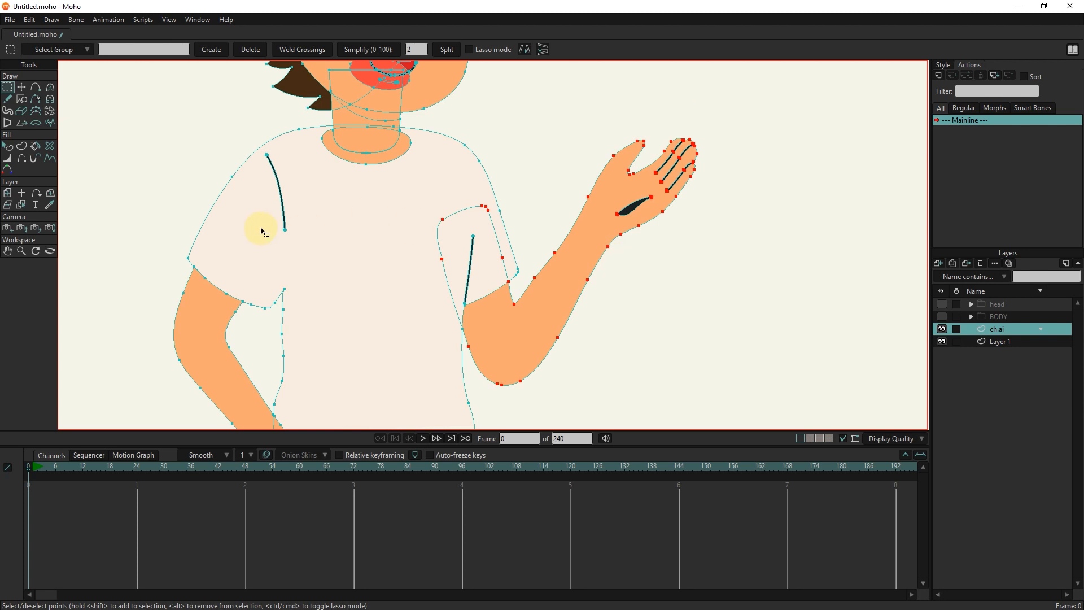
click(21, 87)
mouse_move(522, 326)
mouse_down()
mouse_move(626, 310)
mouse_move(525, 327)
mouse_up()
Step: Run the Break Apart Shapes script on the raised arm, with each shape in its own layer and grouped together
click(144, 20)
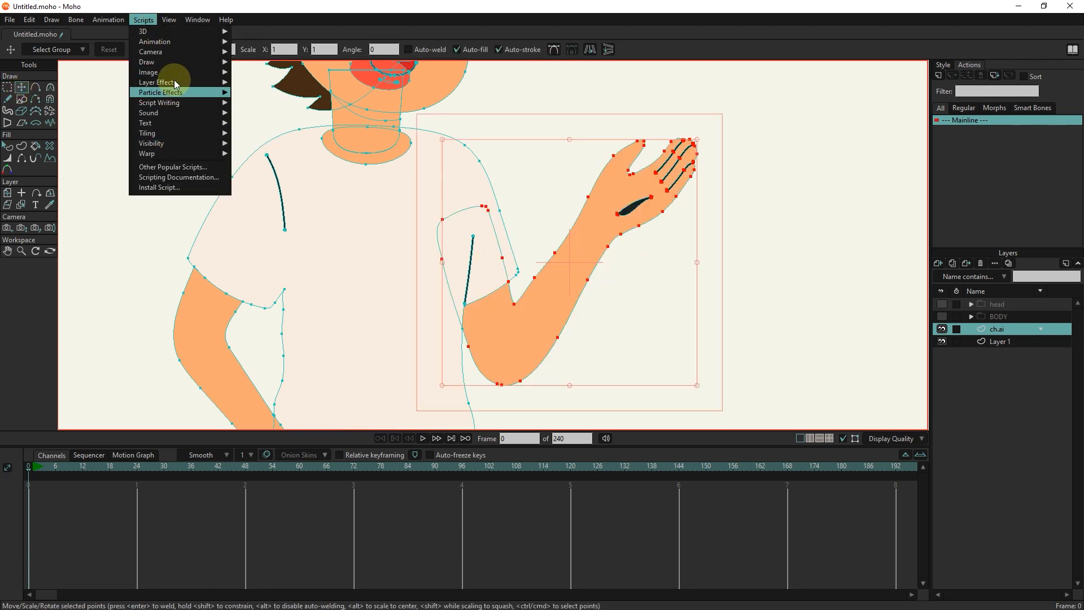
mouse_move(174, 82)
click(274, 113)
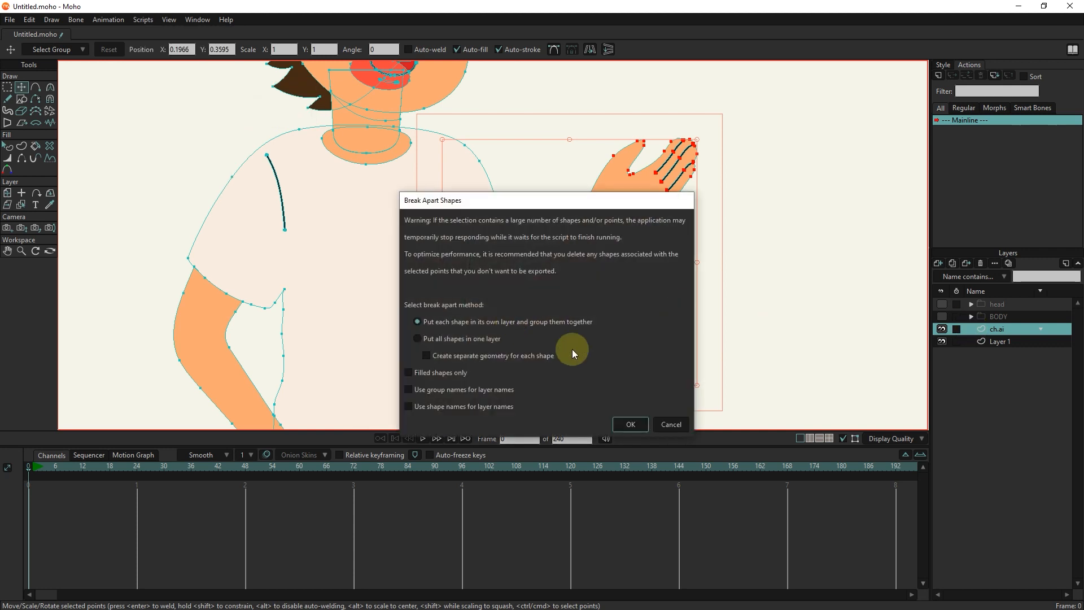
key(Return)
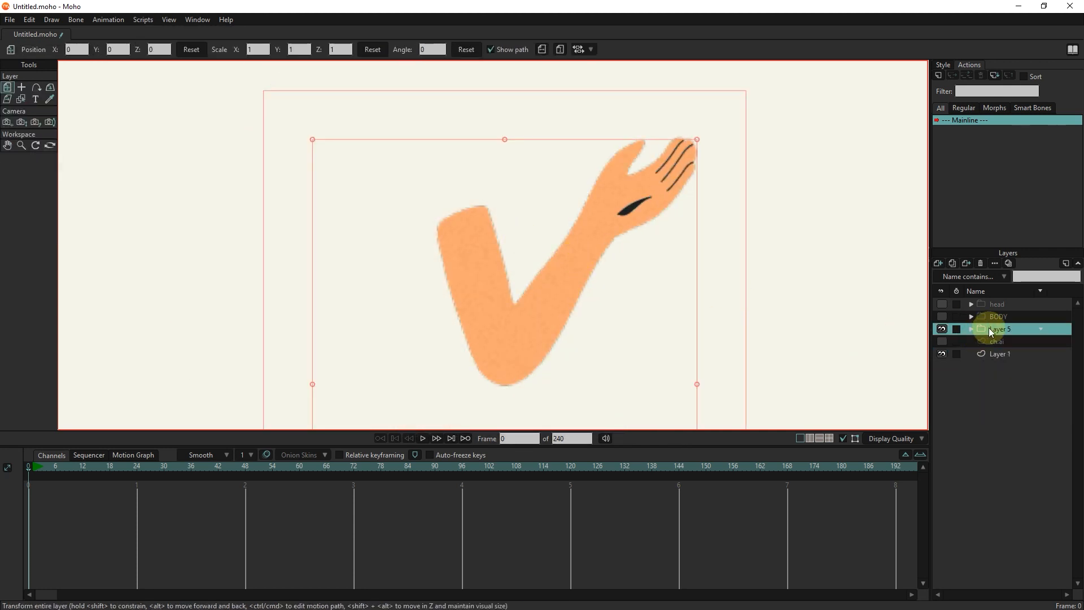
Step: Rename the raised arm's new group "ARM R"
double_click(989, 331)
text(ARM R)
click(965, 328)
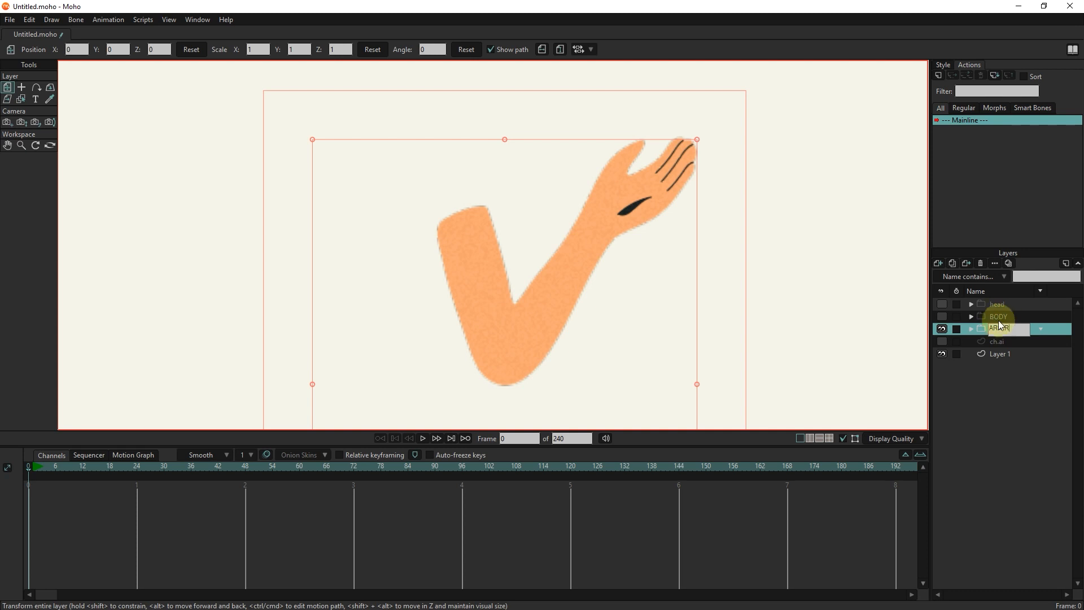
Step: Hide the ARM R group, and activate and show the ch.ai layer
click(938, 329)
click(973, 342)
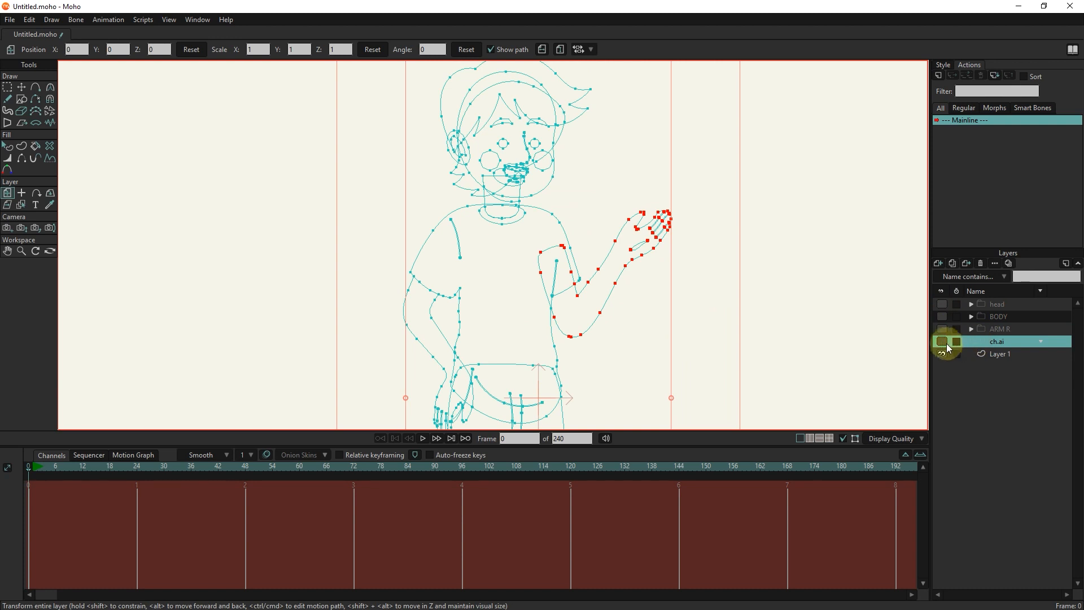
click(942, 341)
Step: Select the lowered arm's shape, test-move it away from the body to check the selection, and undo the move
scroll(308, 240, up, 2)
click(22, 87)
click(404, 276)
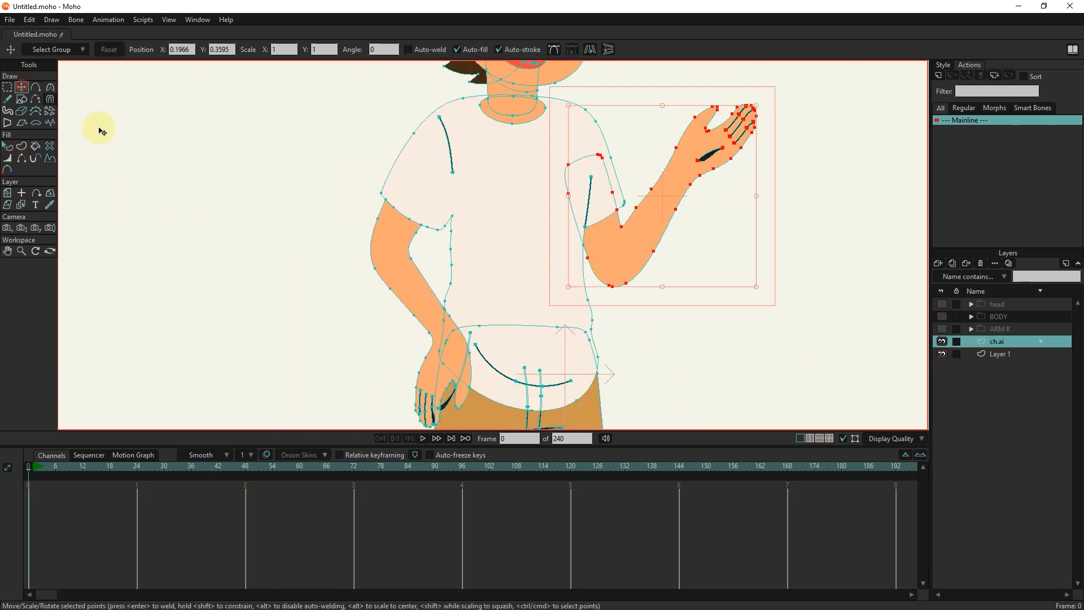
drag(421, 299, 324, 254)
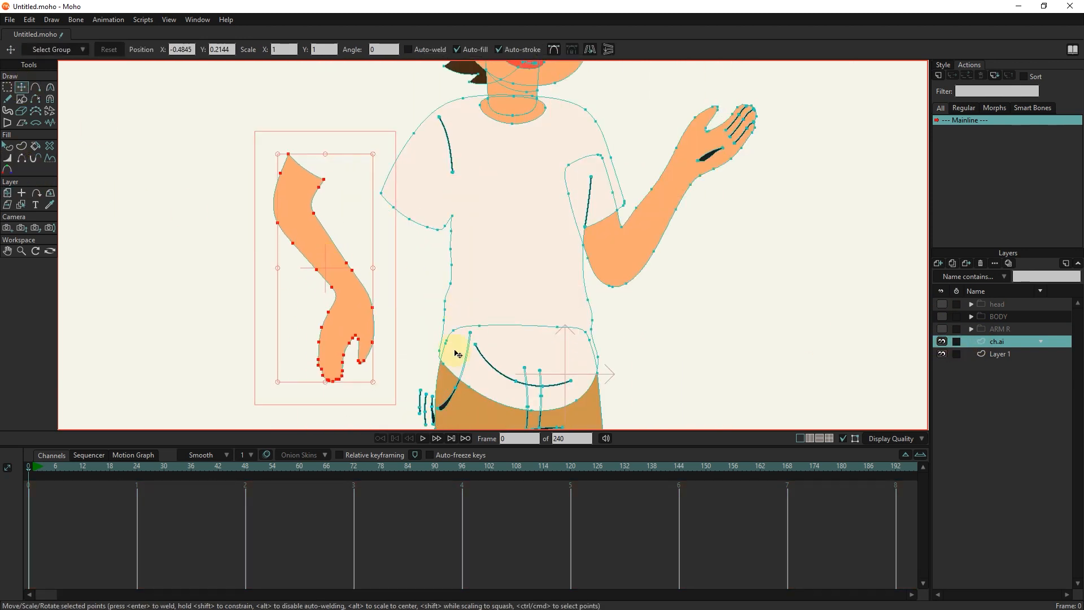
key(ctrl+z)
Step: Add the finger lines of the lowered hand to the arm selection
drag(444, 412, 441, 310)
scroll(441, 310, up, 6)
shift+click(400, 310)
shift+click(380, 271)
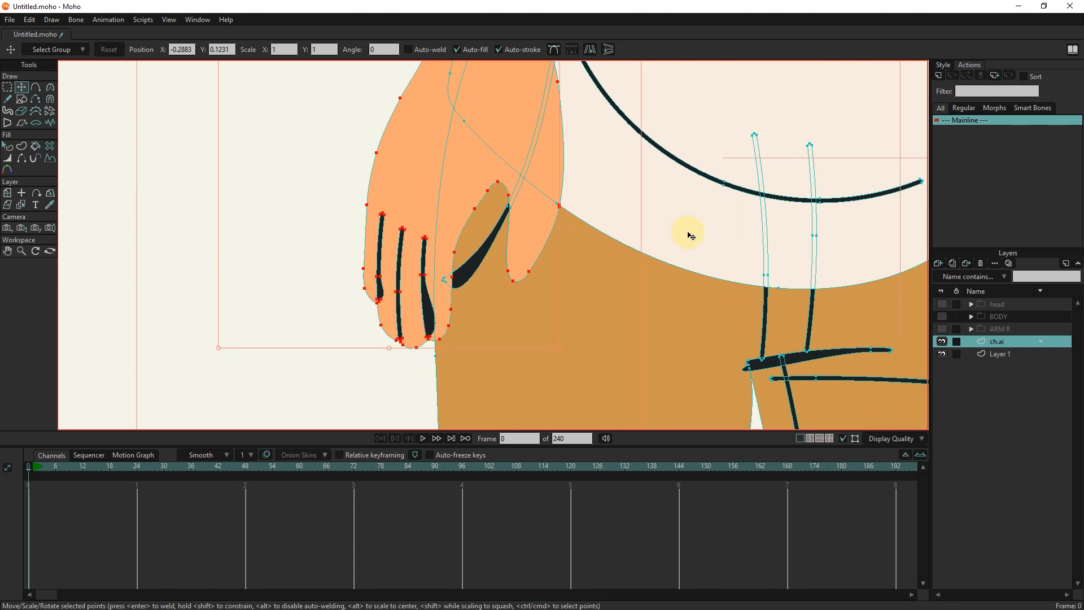
Step: Run the Break Apart Shapes script on the lowered arm, putting each shape in its own grouped layer
scroll(714, 246, down, 6)
click(144, 19)
mouse_move(183, 93)
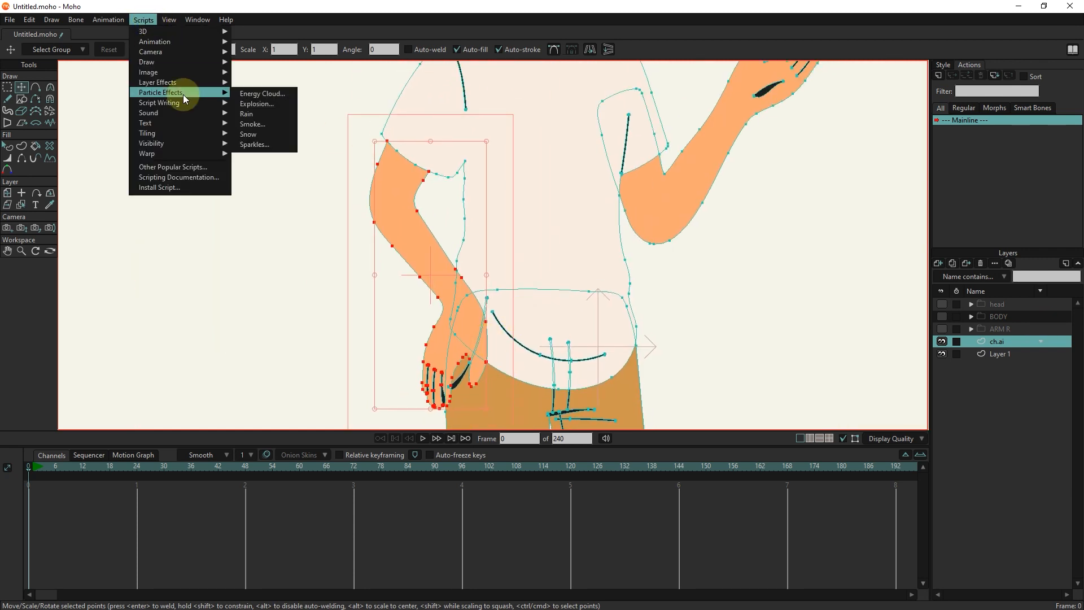
click(271, 113)
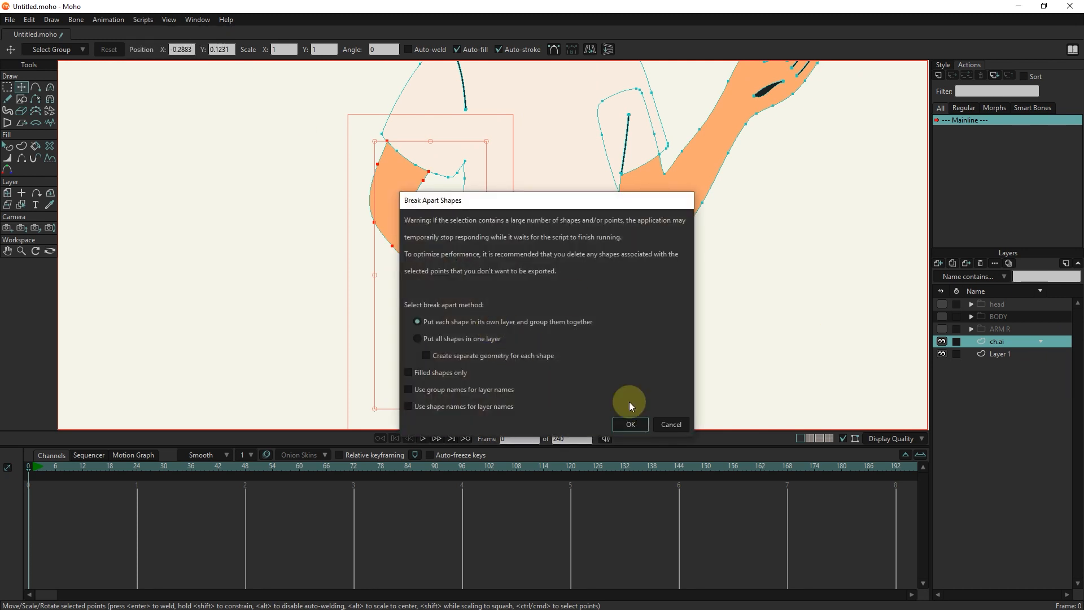
click(630, 424)
Step: Rename the lowered arm's new group "ARM L"
double_click(997, 343)
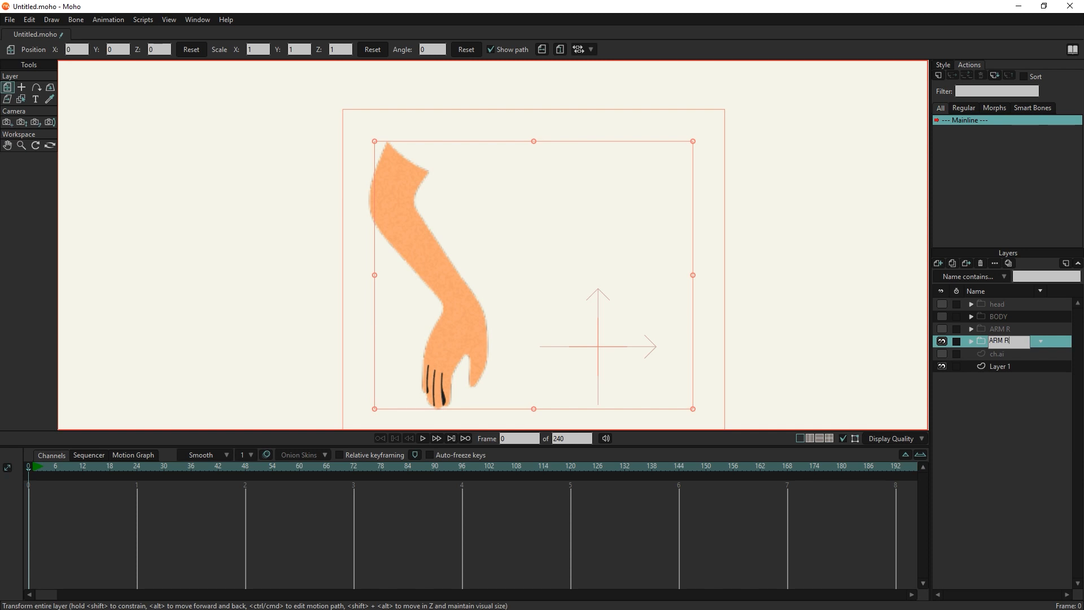
click(972, 342)
click(972, 342)
Step: Hide the ARM L group, and make ch.ai the active, visible layer again
click(995, 354)
click(942, 341)
click(942, 353)
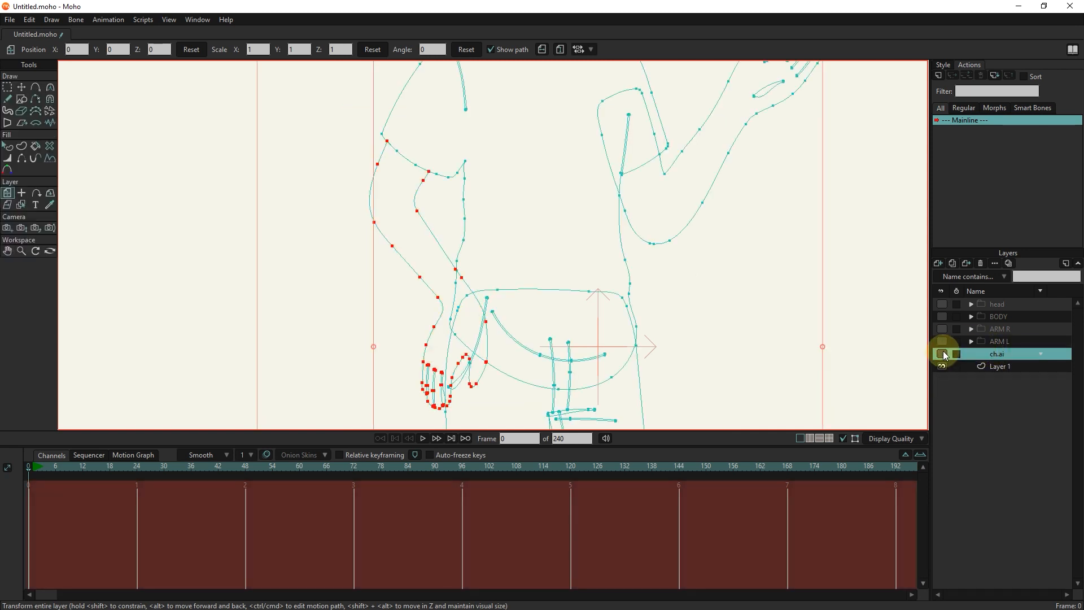
Step: Delete the lowered arm's shapes and most of the stray line fragments around it from the ch.ai layer
key(ctrl+r)
click(7, 87)
drag(549, 104, 420, 230)
drag(618, 123, 396, 262)
key(Delete)
drag(538, 92, 435, 217)
key(Delete)
click(512, 257)
key(Delete)
drag(656, 184, 395, 254)
key(Delete)
click(444, 285)
key(Delete)
Step: Delete the three leftover finger lines beside the trousers and the stray fragment above the waist
scroll(449, 321, up, 6)
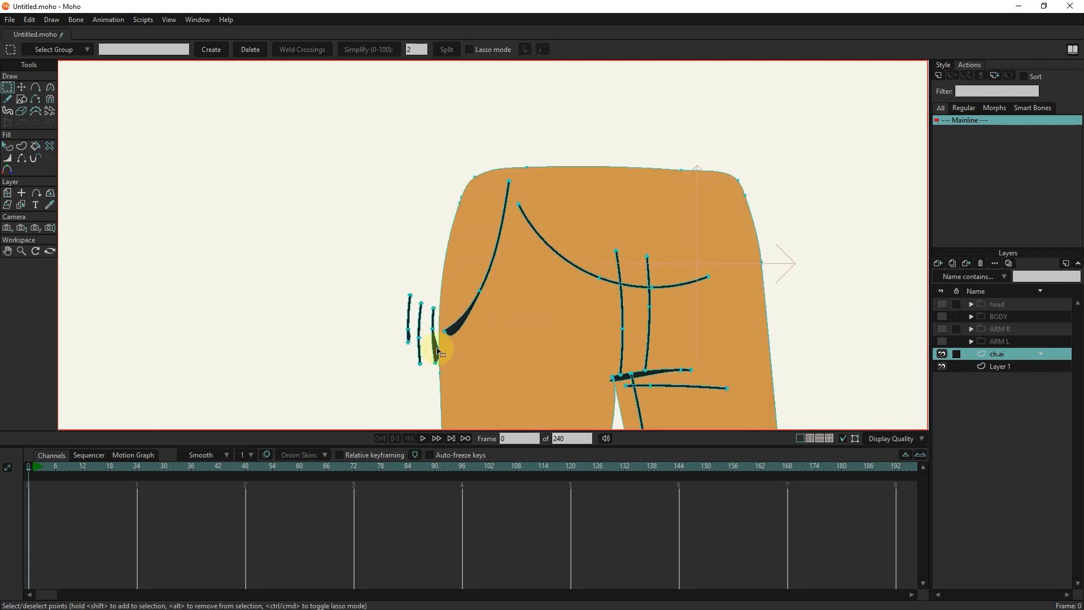
click(433, 350)
key(Delete)
click(420, 350)
key(Delete)
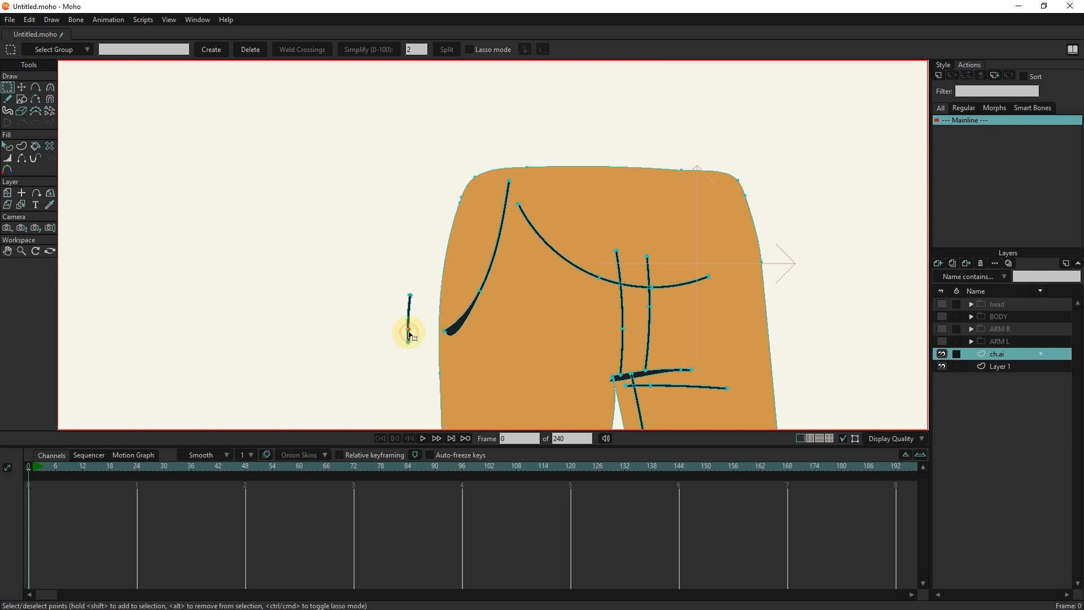
click(410, 337)
key(Delete)
scroll(443, 112, down, 5)
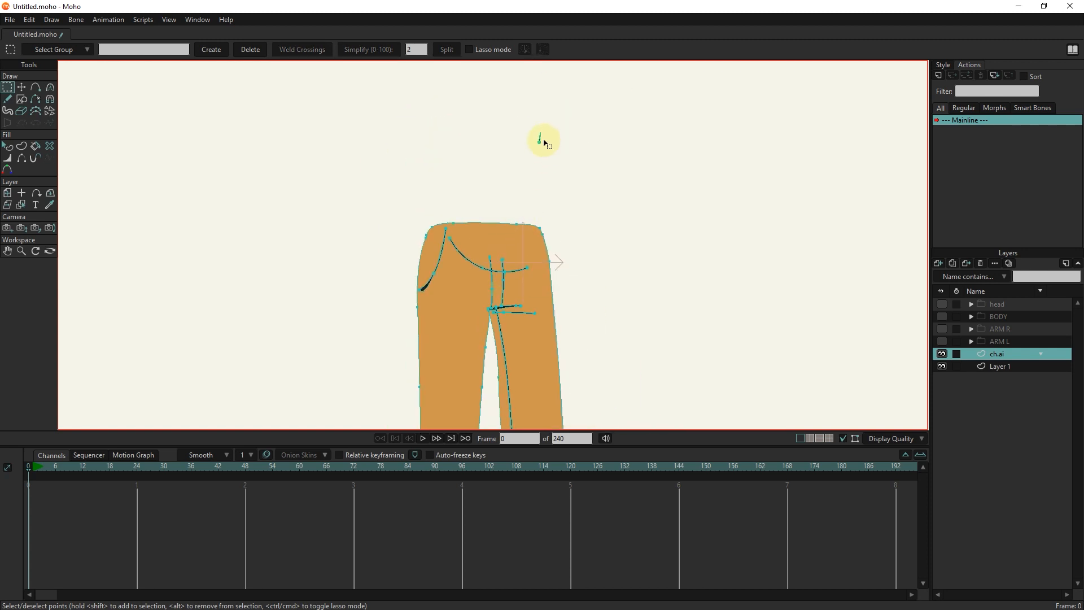
drag(552, 114, 518, 167)
key(Delete)
Step: Select the points of the trousers from the waist down to the ankles, leaving out the shoes
drag(523, 232, 486, 91)
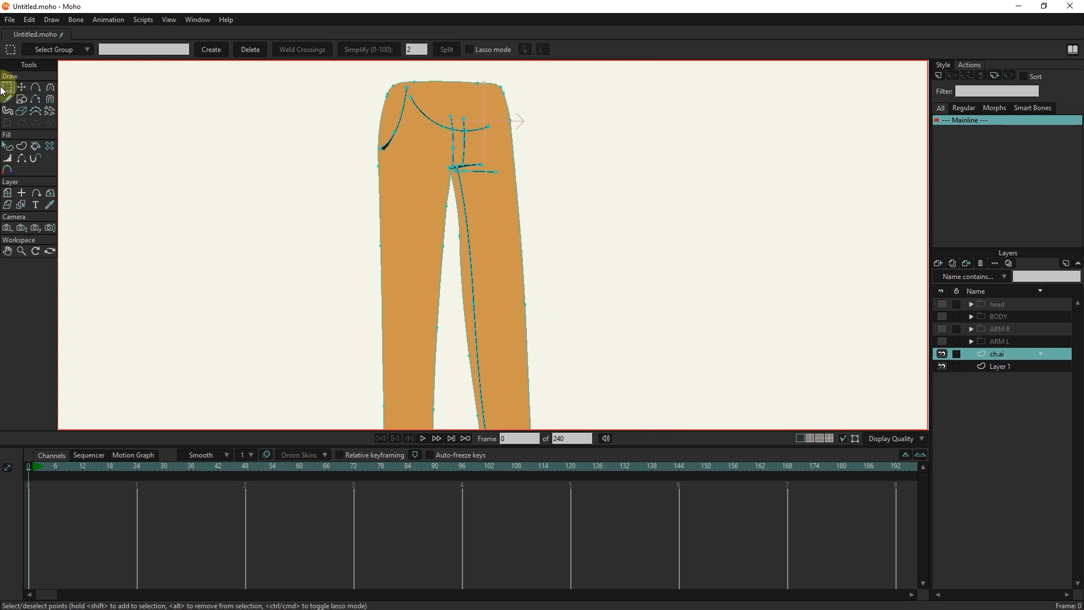
scroll(162, 125, down, 2)
drag(216, 154, 305, 159)
drag(518, 83, 369, 340)
Step: Try to move the selected trousers points sideways to test the selection, and undo the move
click(22, 87)
drag(458, 238, 352, 237)
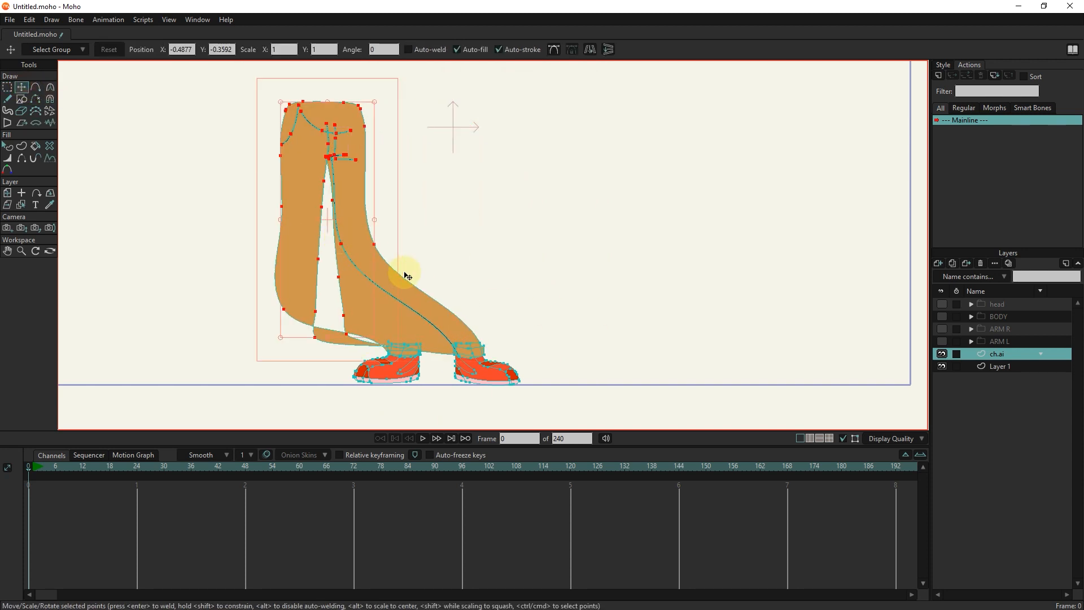
key(ctrl+z)
Step: Complete the trousers selection with the cuff points at both ankles, undoing any test moves
scroll(482, 349, up, 3)
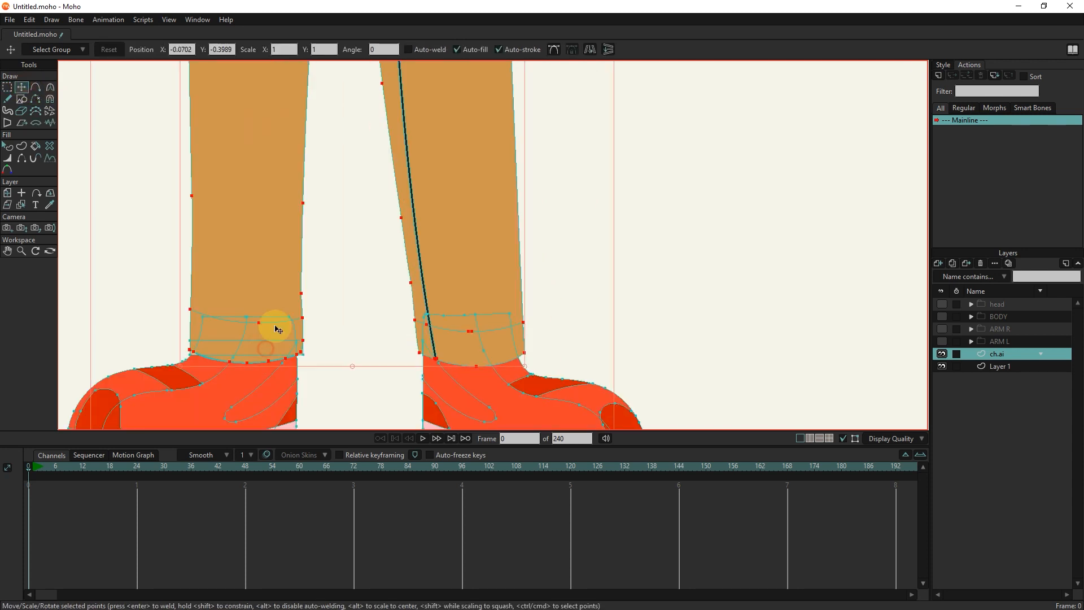
drag(285, 272, 189, 273)
key(ctrl+z)
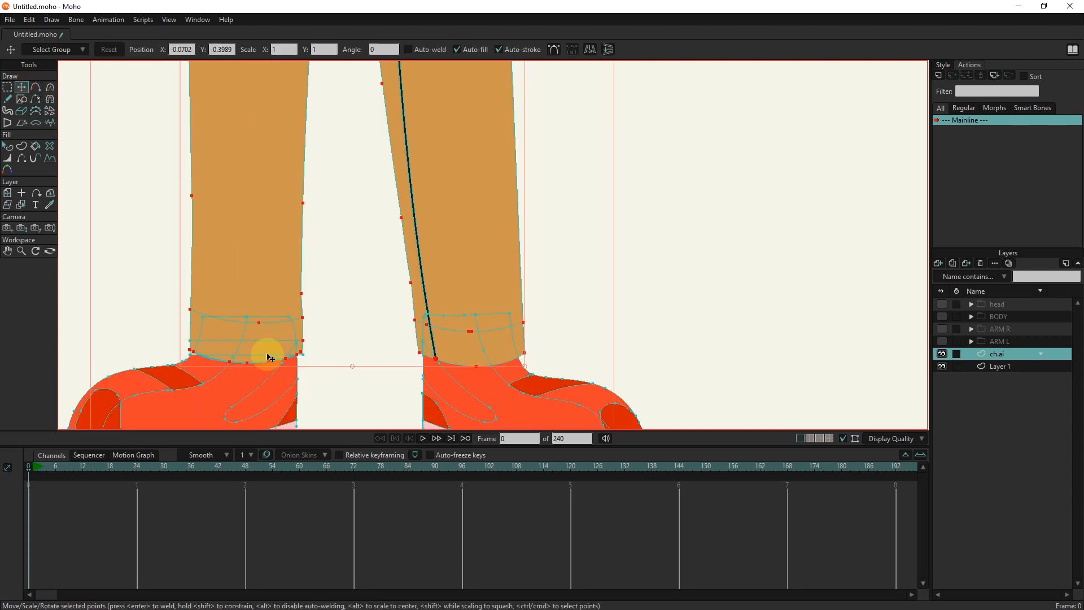
key(ctrl+z)
key(ctrl+shift+z)
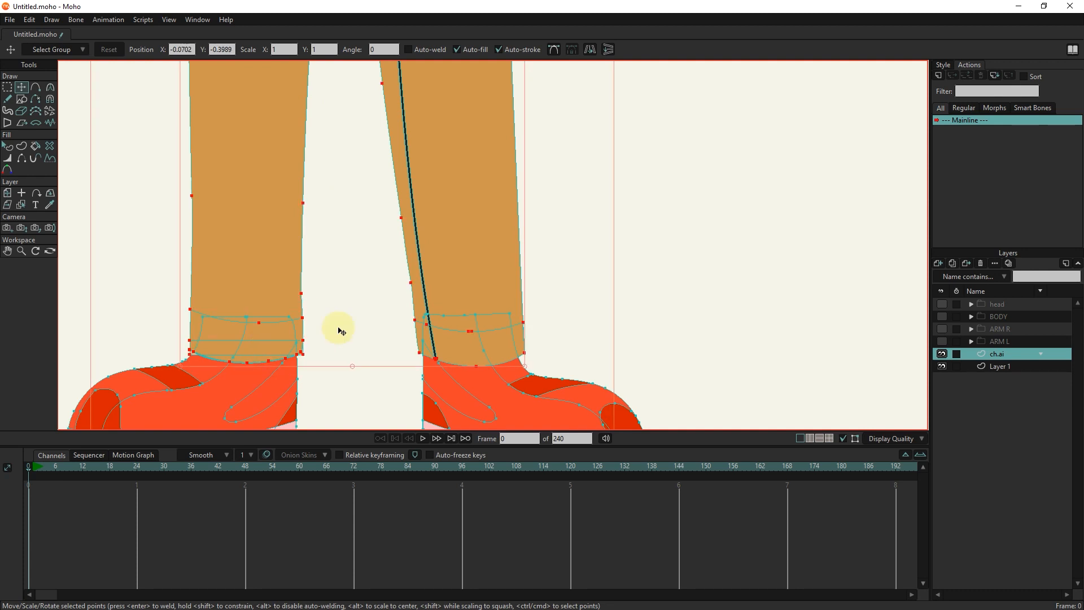
key(ctrl+shift+z)
key(ctrl+z)
scroll(356, 277, down, 3)
mouse_move(364, 308)
mouse_down()
mouse_move(252, 317)
mouse_move(354, 318)
mouse_up()
key(ctrl+z)
Step: Run the Break Apart Shapes script on the selected trousers, putting each shape in its own grouped layer
scroll(388, 303, down, 3)
click(144, 20)
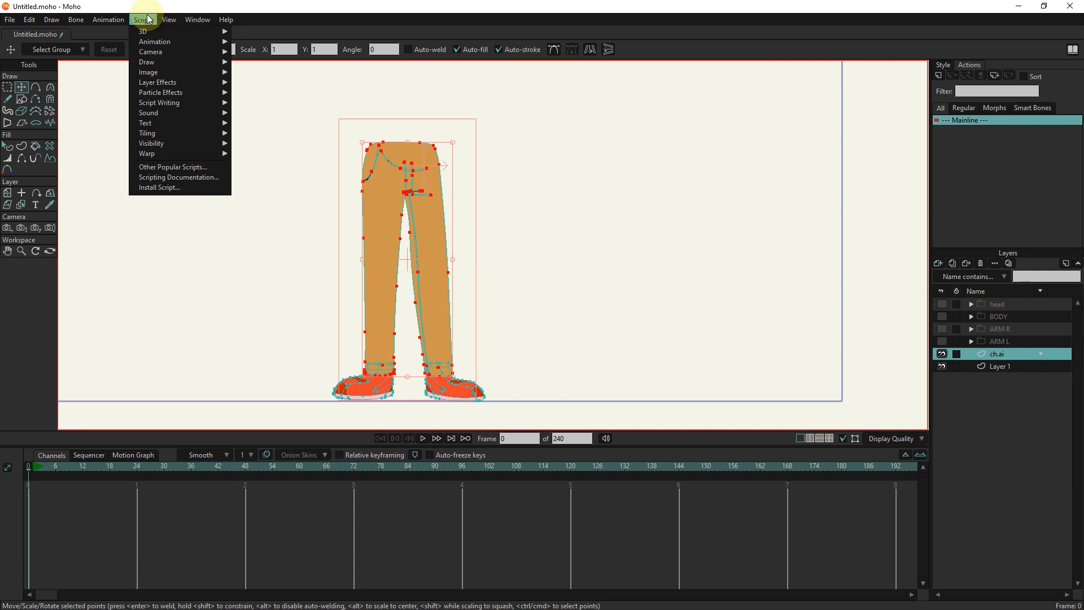
mouse_move(167, 93)
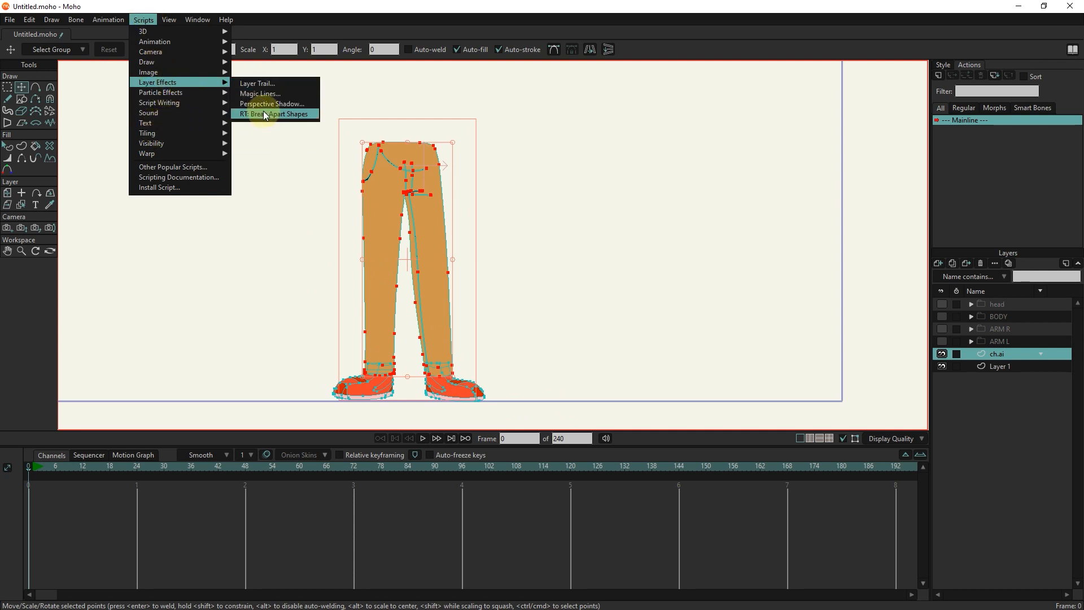
click(263, 113)
click(631, 425)
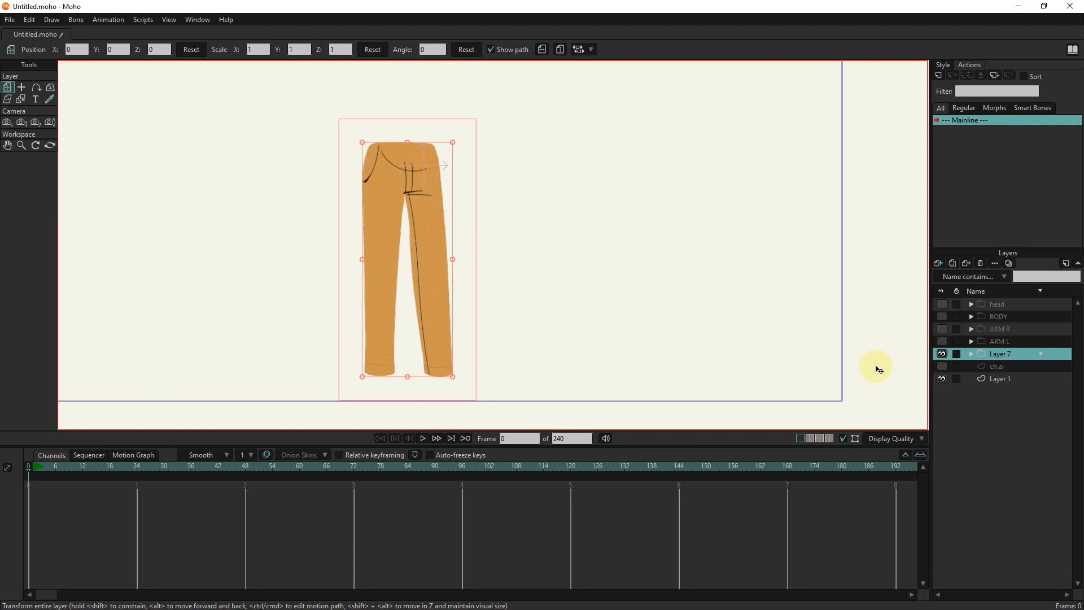
Step: Check the shapes inside the new trousers group and rename the group "LEG"
click(972, 353)
click(942, 378)
click(942, 378)
click(942, 391)
click(971, 353)
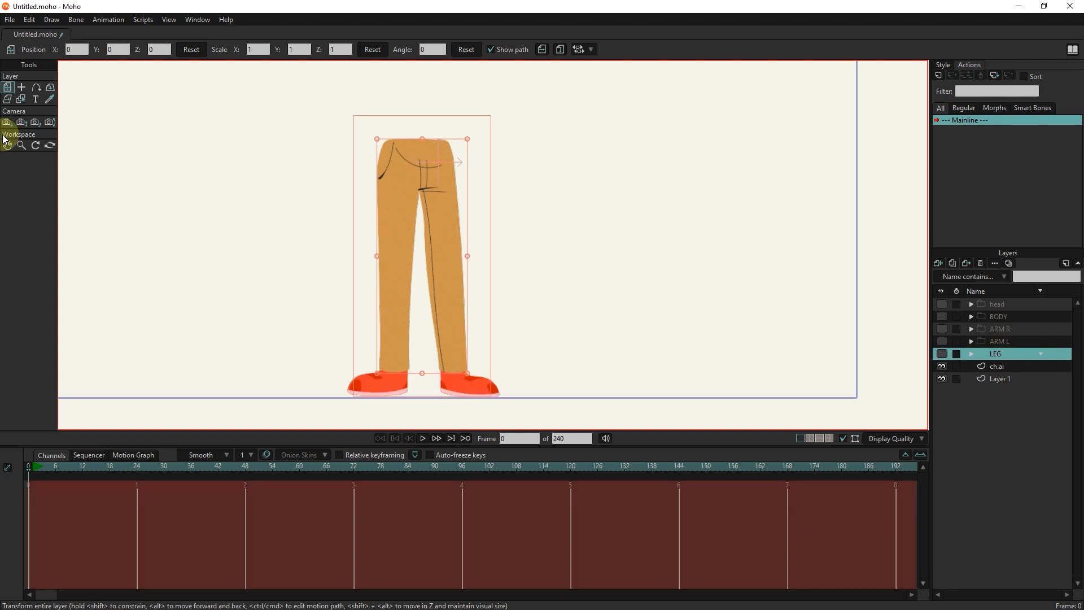
Step: Make ch.ai the active layer and delete the still-selected trousers points, keeping only the two shoes
click(20, 87)
click(997, 365)
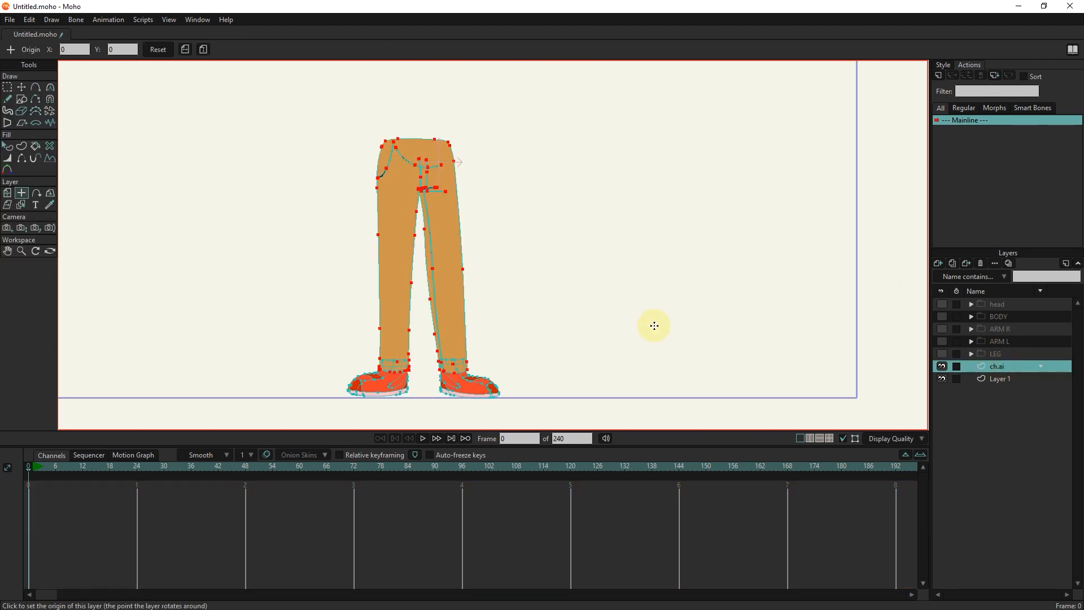
click(21, 87)
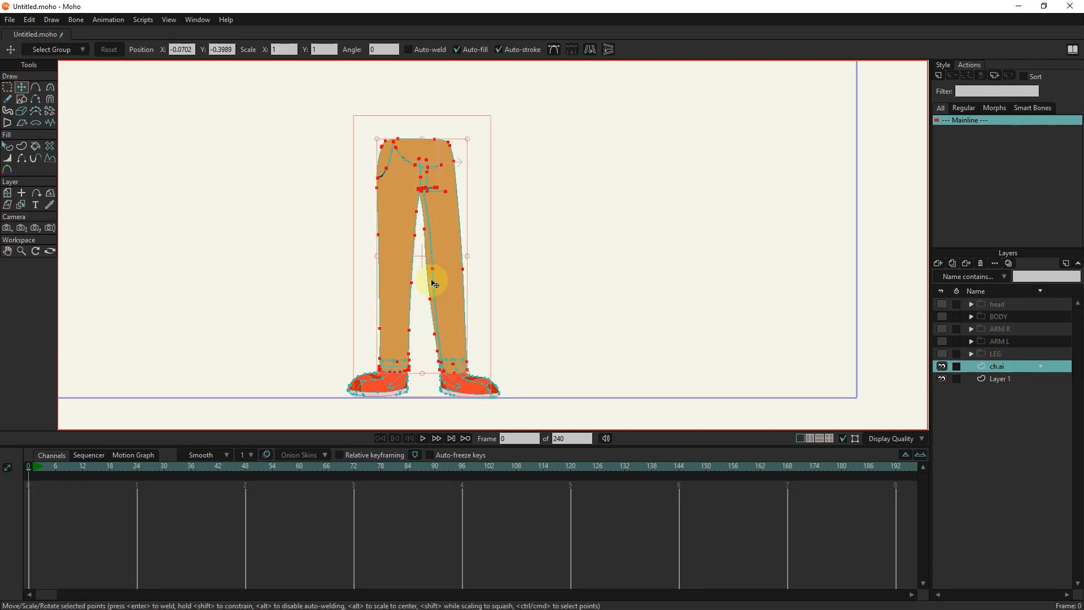
key(Delete)
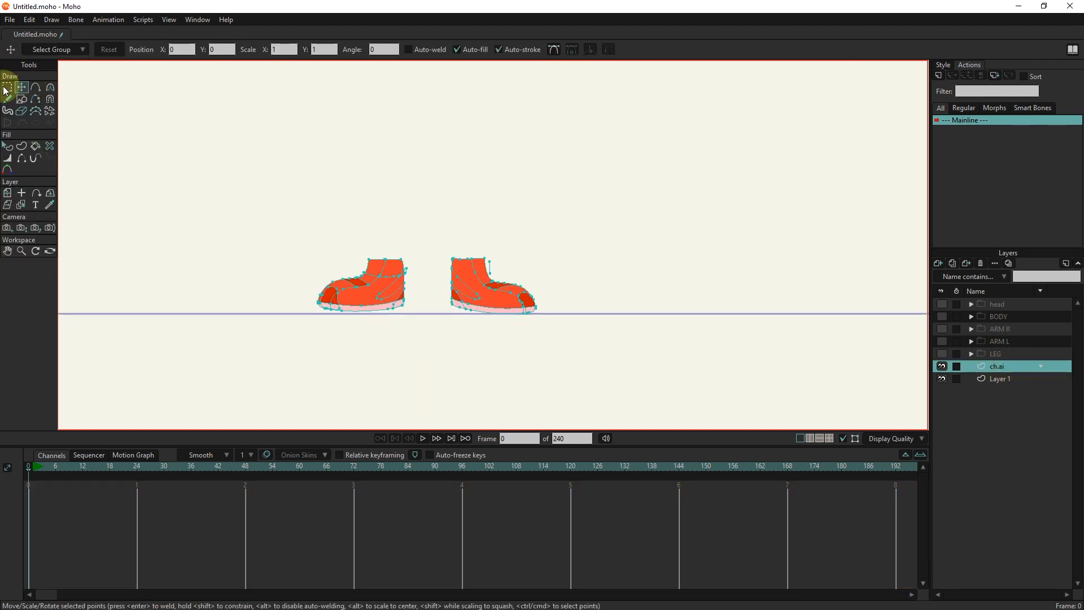
Step: Delete the shoe whose toe points left from the ch.ai layer
click(7, 87)
drag(421, 235, 311, 331)
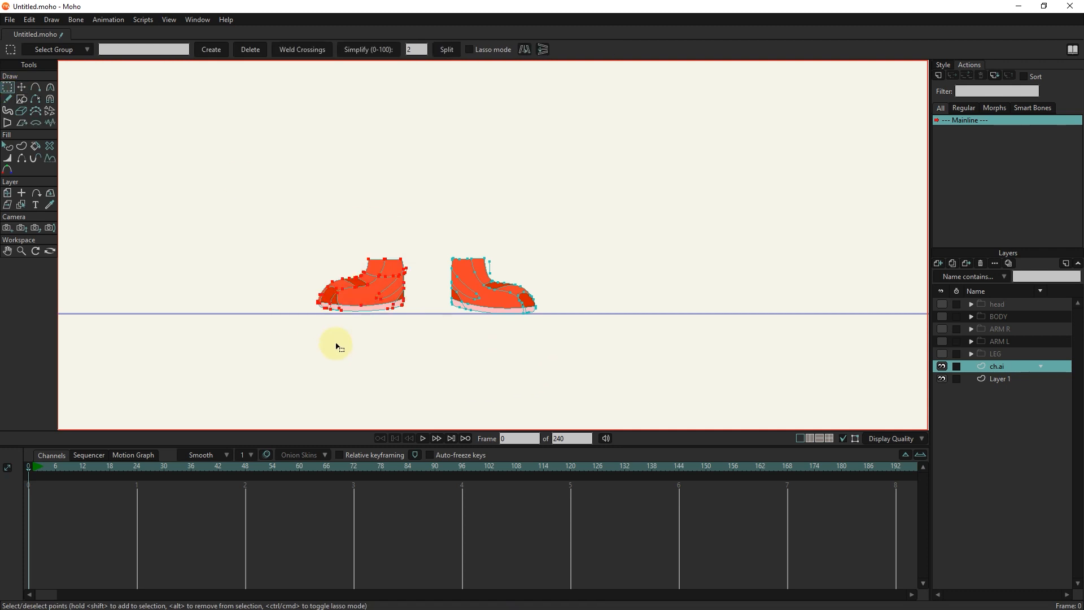
key(Delete)
Step: Select the whole remaining shoe and run Break Apart Shapes with each shape in its own grouped layer
key(ctrl+a)
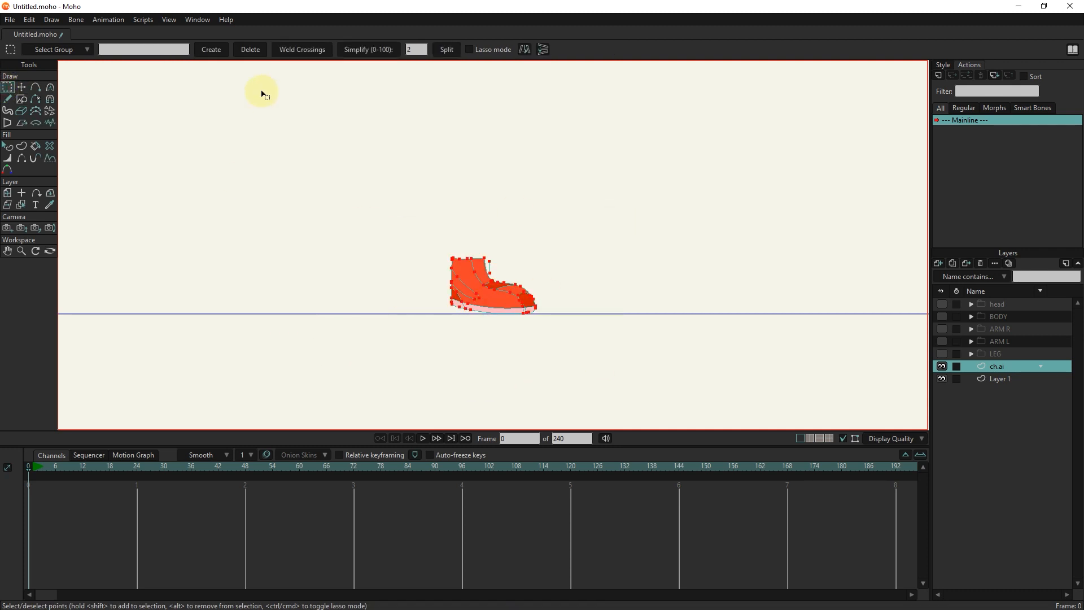
click(143, 20)
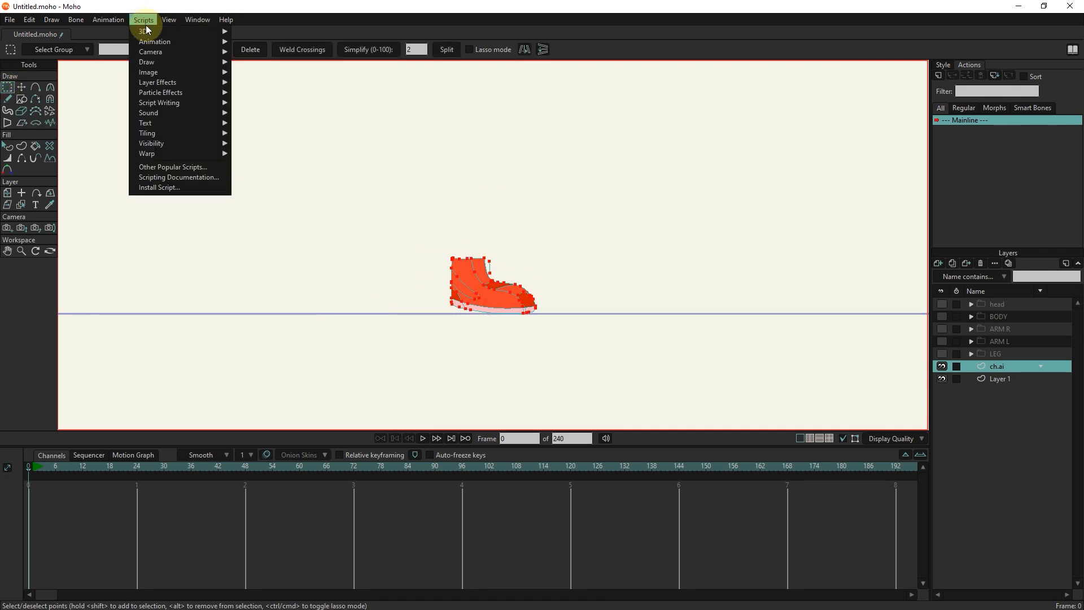
mouse_move(187, 94)
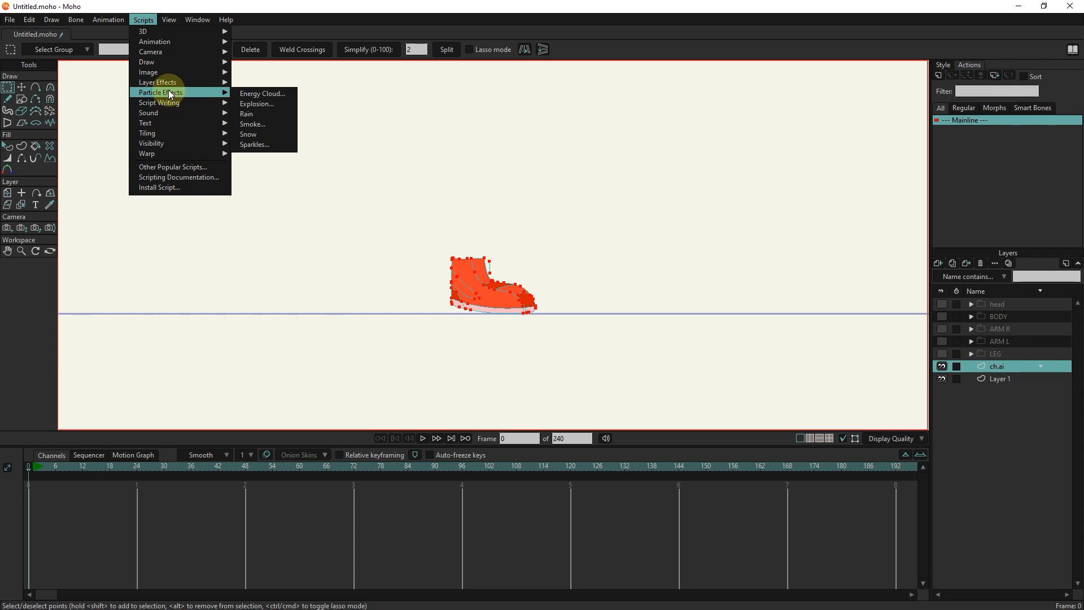
mouse_move(226, 82)
click(262, 107)
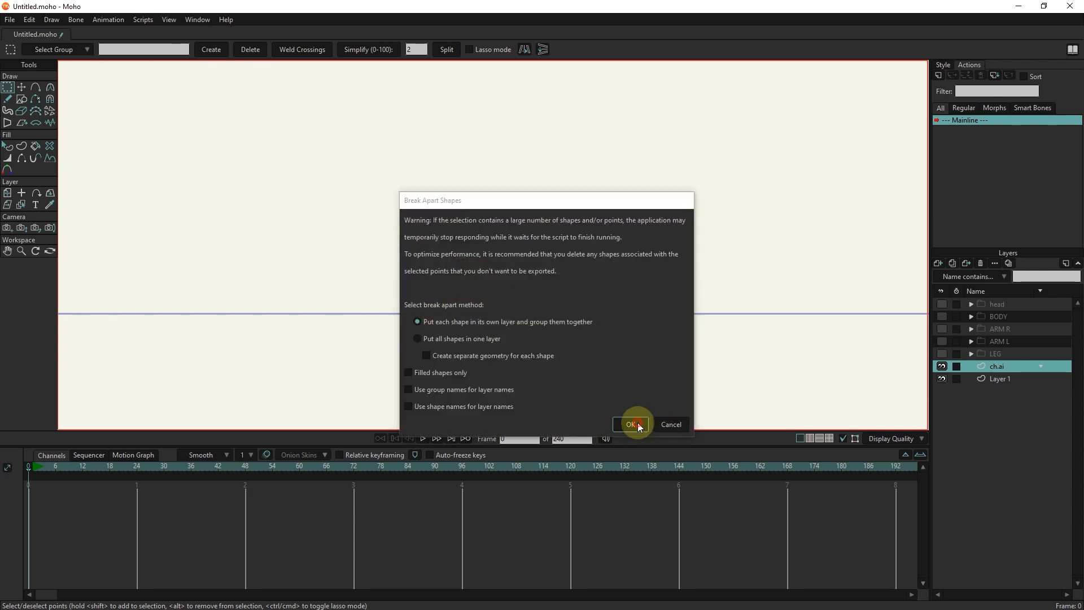
click(632, 424)
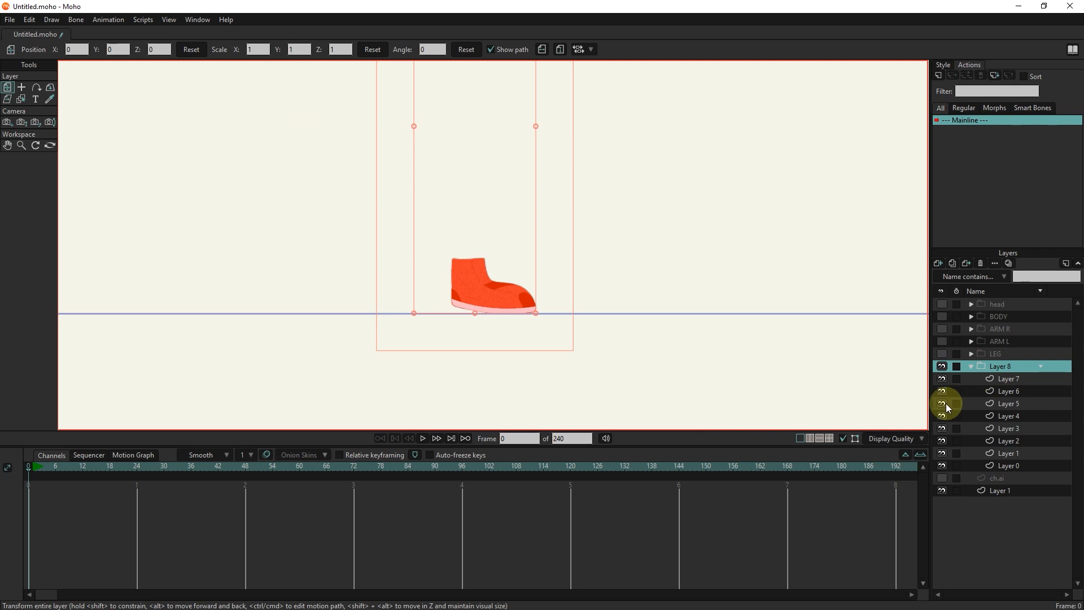
Step: Rename the shoe's new group "SHOE" and show the LEG group again
click(971, 367)
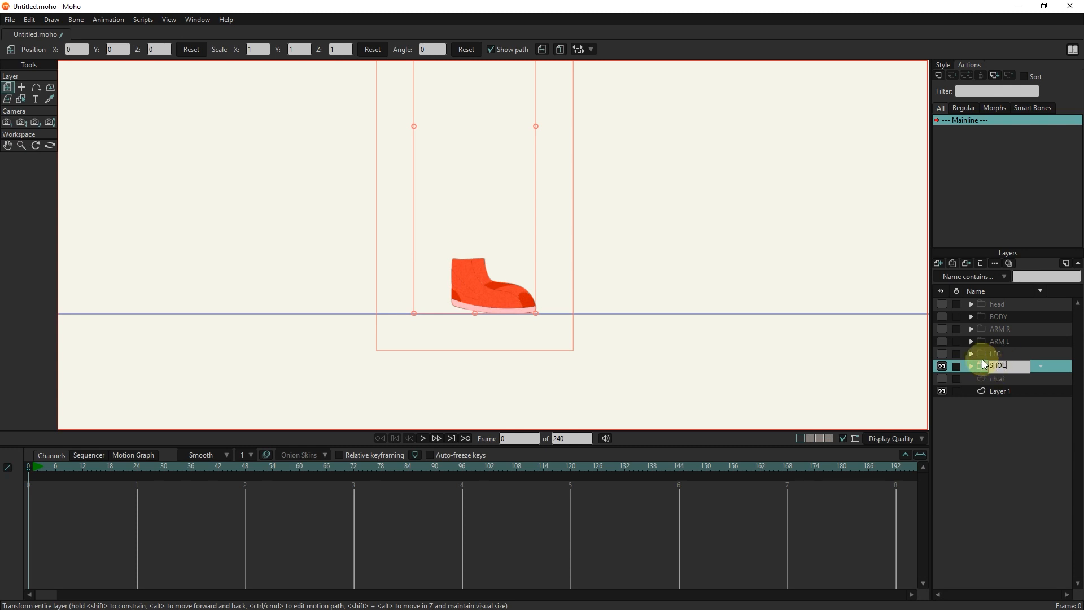
key(Return)
click(942, 354)
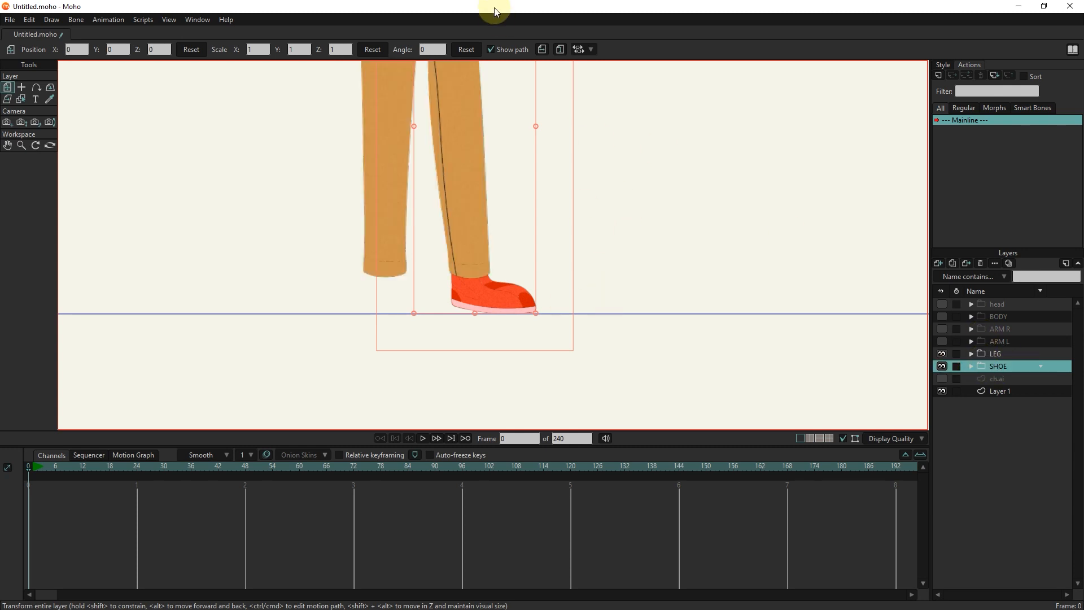
Step: Place a horizontally flipped duplicate of the SHOE group under the other trouser leg
click(995, 379)
click(996, 366)
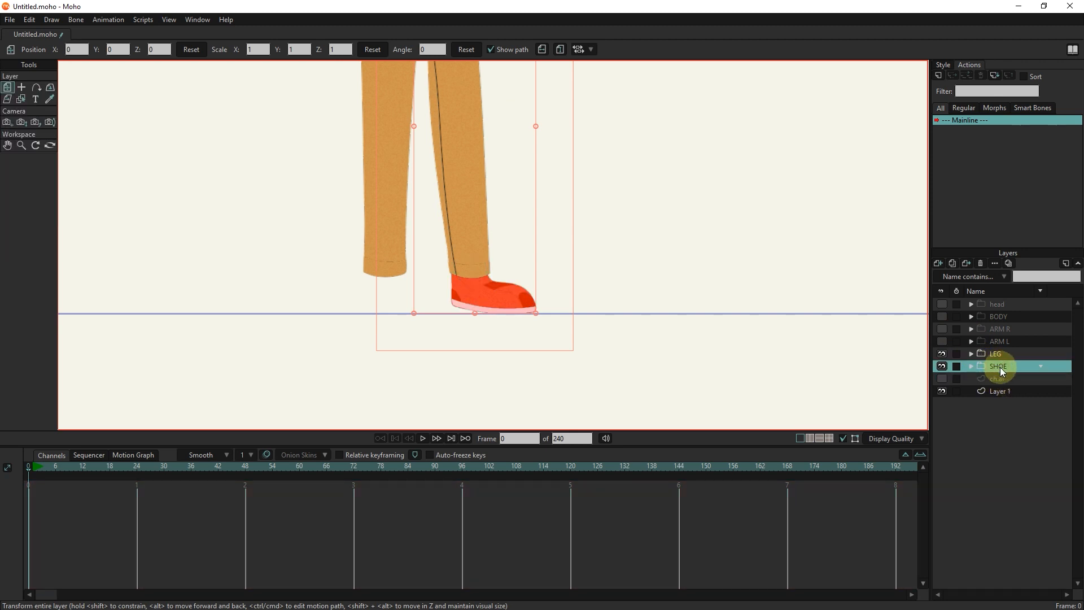
click(953, 263)
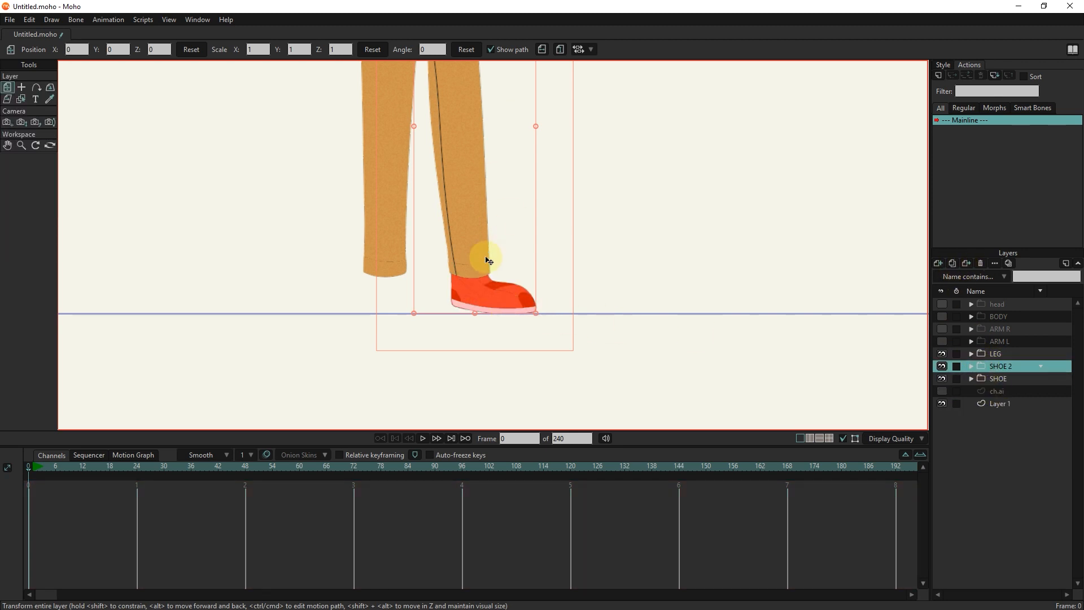
click(542, 49)
drag(436, 292, 394, 293)
Step: Show the head, BODY, ARM R and ARM L groups again so the full character is displayed
scroll(506, 235, down, 3)
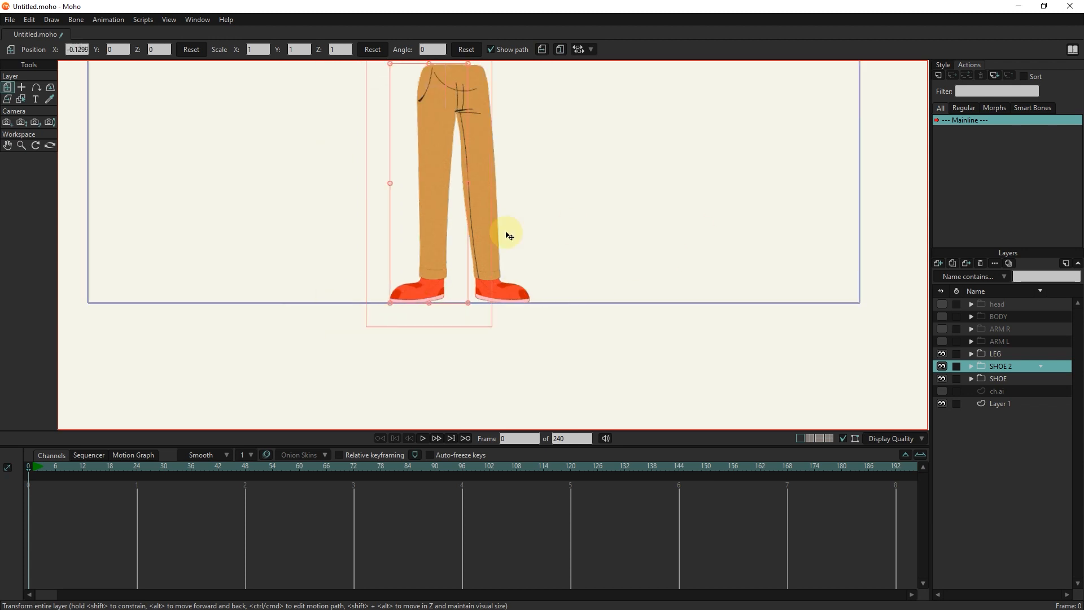
drag(505, 234, 499, 307)
drag(942, 342, 942, 305)
scroll(605, 193, down, 2)
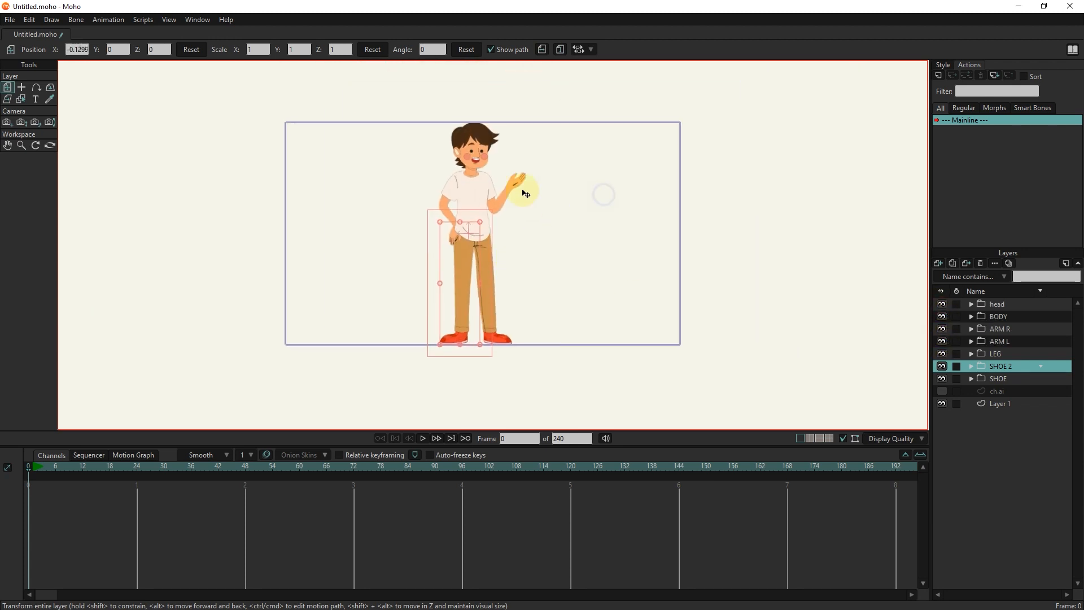
scroll(501, 189, up, 1)
scroll(506, 185, down, 1)
drag(507, 189, 504, 193)
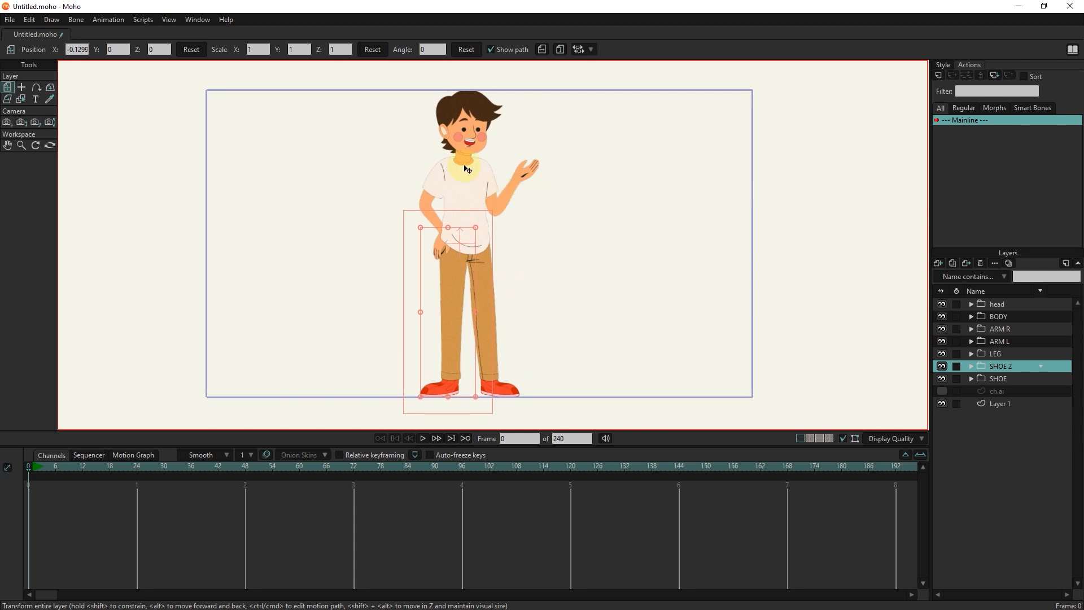
Step: Check the separated parts by toggling the visibility of the head, SHOE 2 and LEG groups
click(941, 303)
click(941, 303)
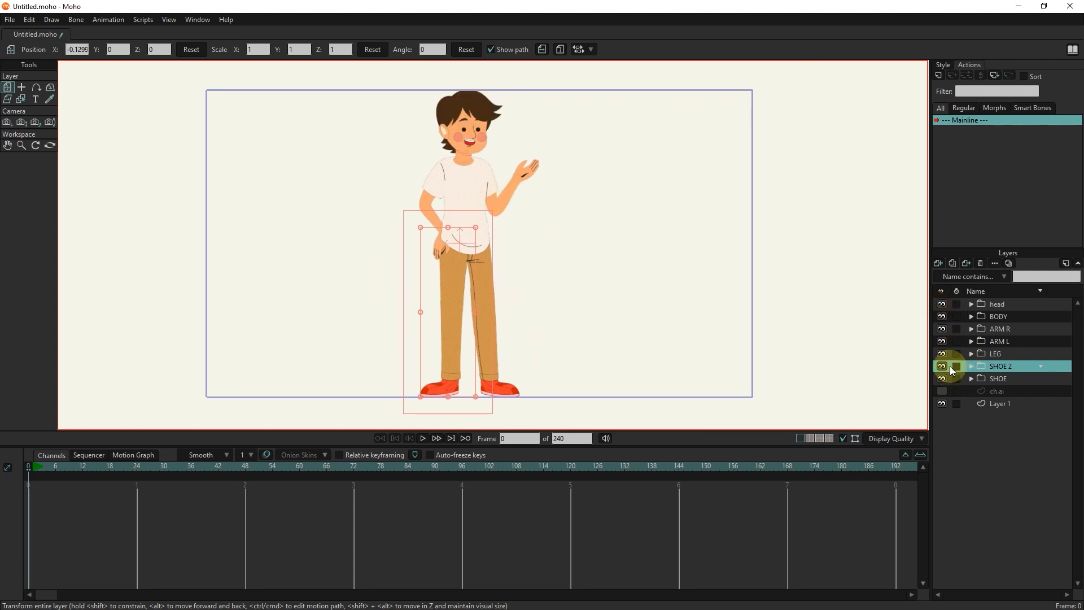
click(942, 367)
click(942, 366)
click(942, 366)
click(942, 354)
click(942, 355)
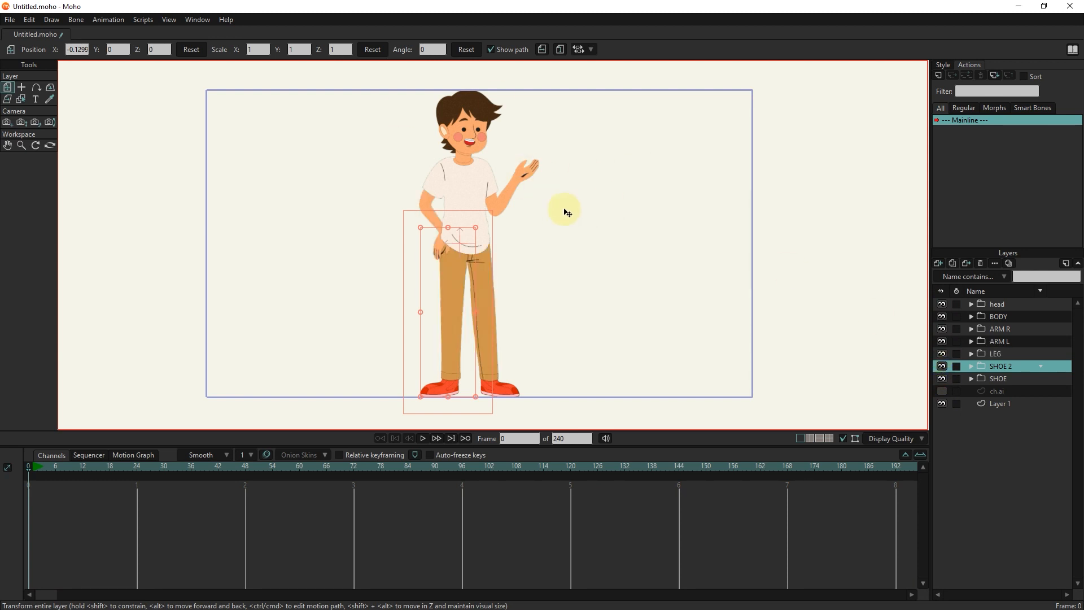
Step: Pick the shirt's layer in the BODY group from the canvas and select its shirt shape
click(21, 99)
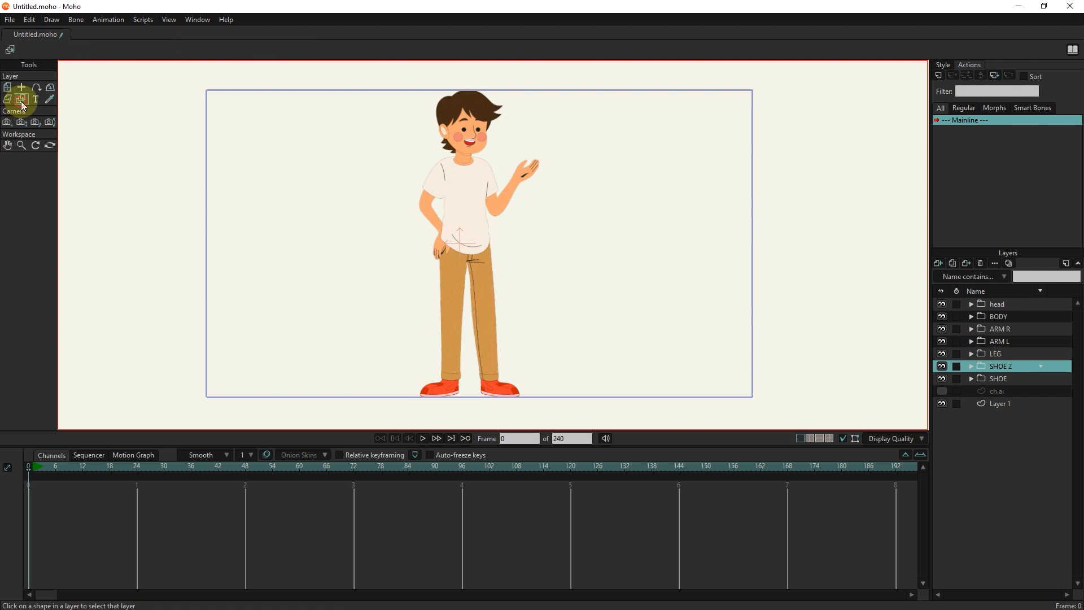
click(466, 193)
scroll(463, 191, up, 3)
click(7, 146)
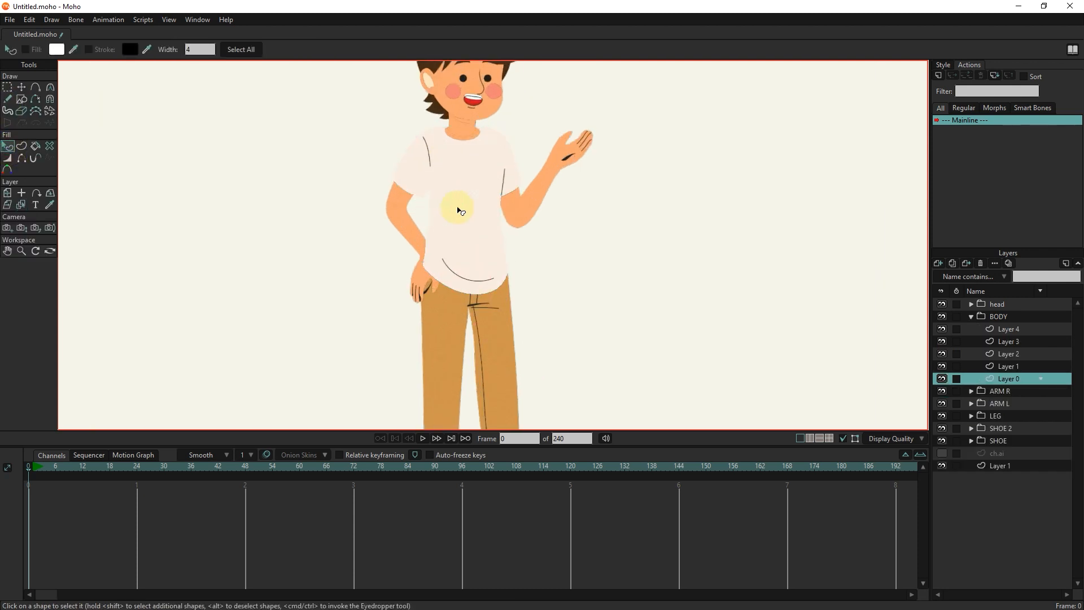
click(450, 201)
Step: Set the shirt shape's fill color to green #1D9C09 and deselect the shape
click(944, 65)
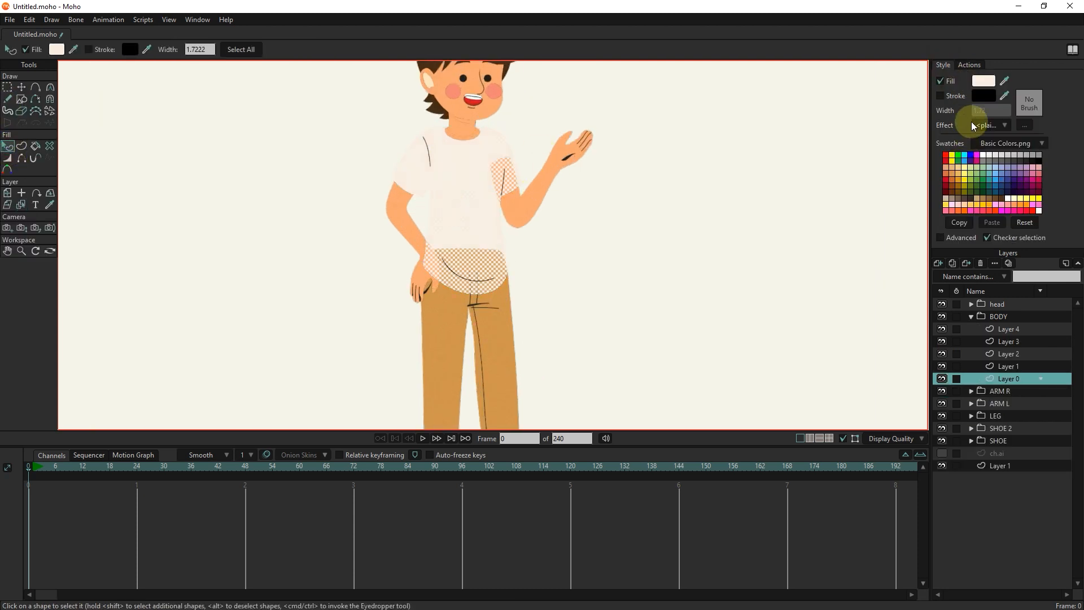
click(983, 81)
click(816, 211)
click(788, 201)
click(845, 252)
click(777, 206)
drag(777, 206, 823, 213)
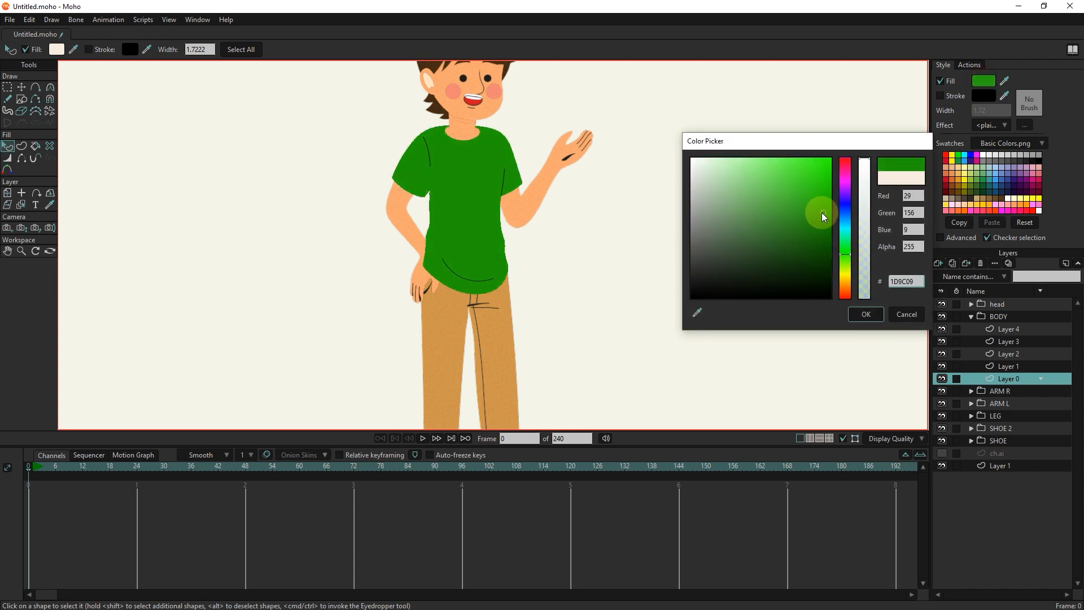
click(865, 314)
click(624, 303)
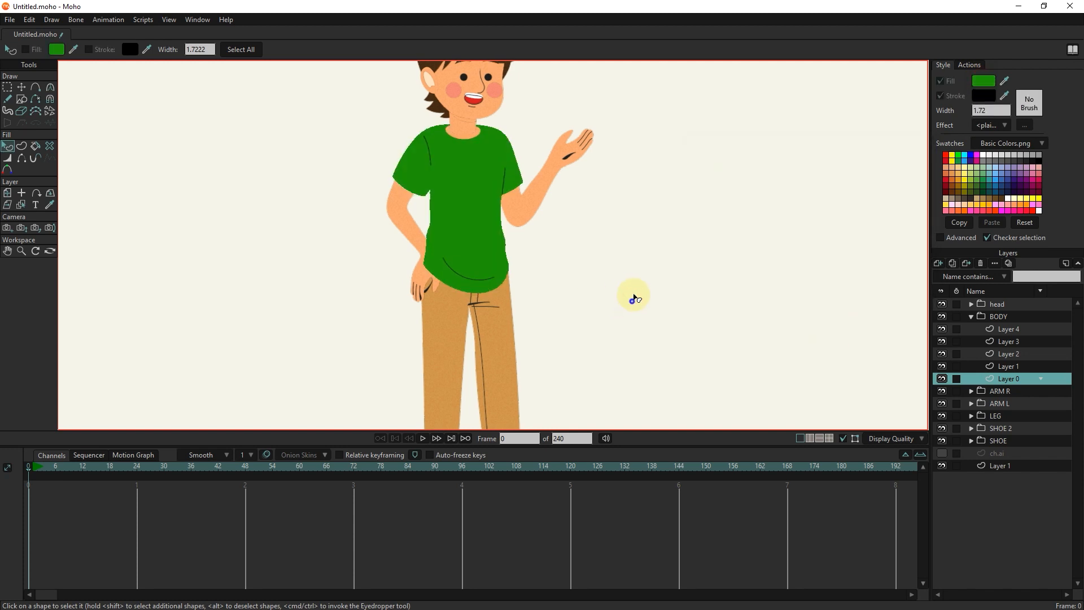
Step: Pick the trousers' layer in the LEG group from the canvas, select the trouser shape and set its fill color to dark gray
scroll(629, 302, down, 2)
click(21, 204)
click(443, 294)
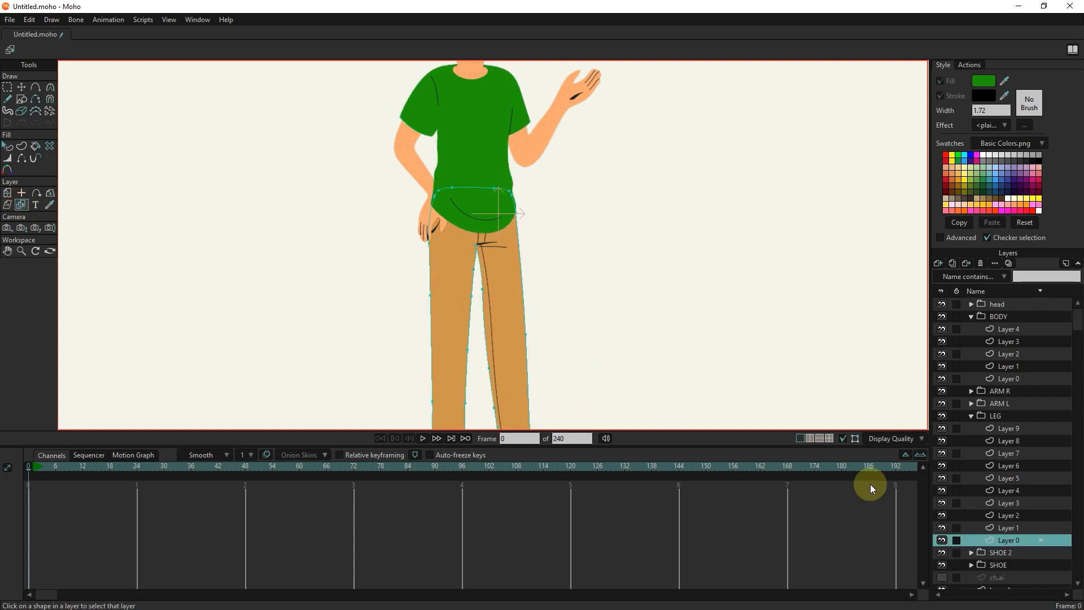
click(7, 146)
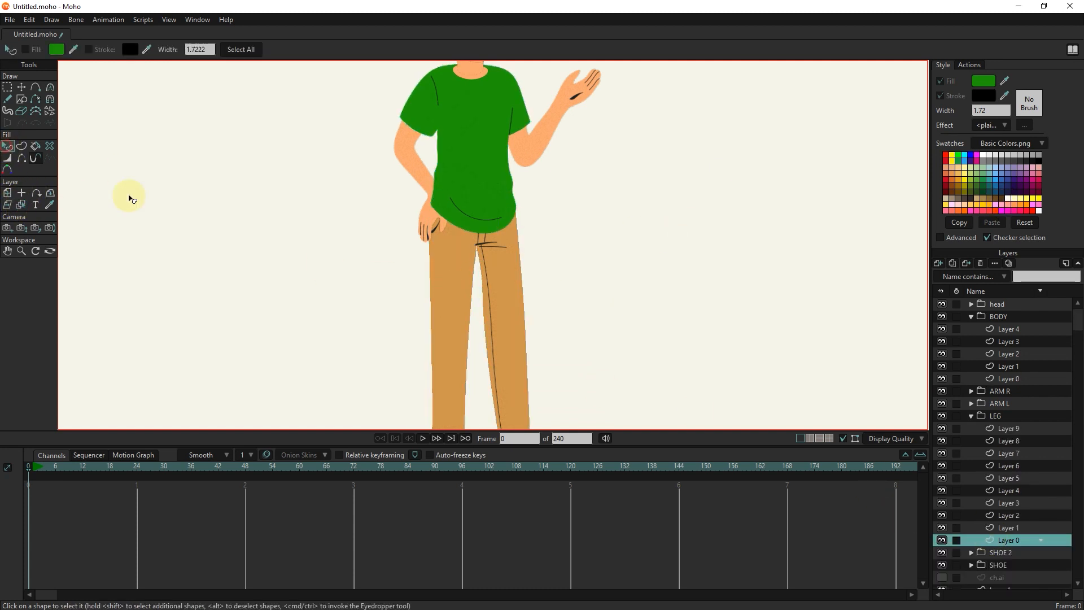
click(447, 278)
click(984, 81)
drag(850, 247, 846, 224)
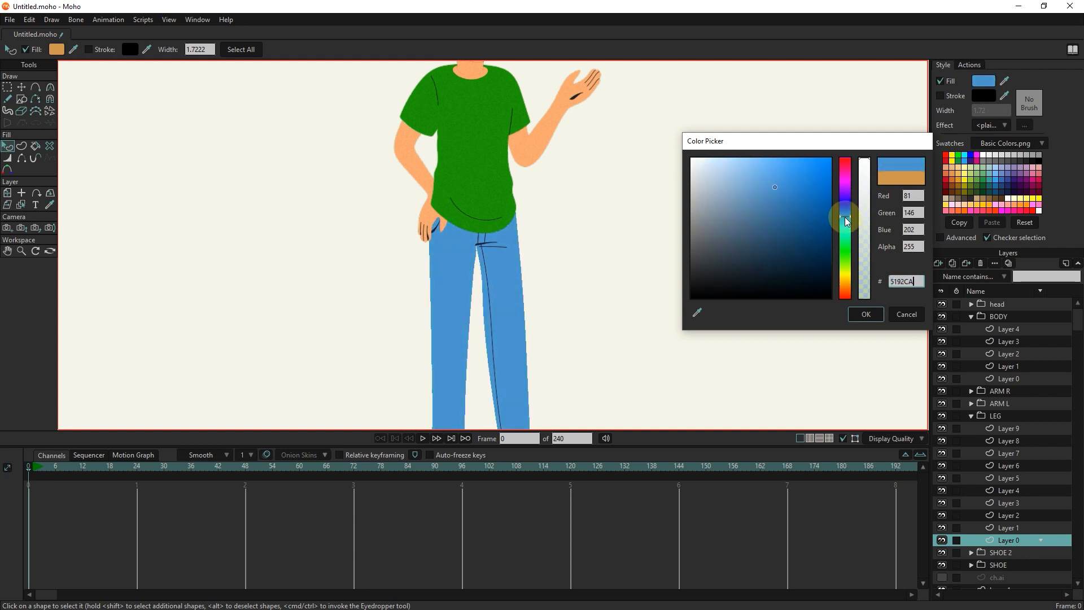
mouse_move(727, 266)
mouse_down()
mouse_move(701, 246)
mouse_move(578, 264)
mouse_up()
click(856, 313)
Step: Fill the orange cuff on the trouser leg with the center seam with the dark gray sampled from the trousers, and deselect it
scroll(653, 269, down, 3)
scroll(528, 358, up, 6)
click(526, 354)
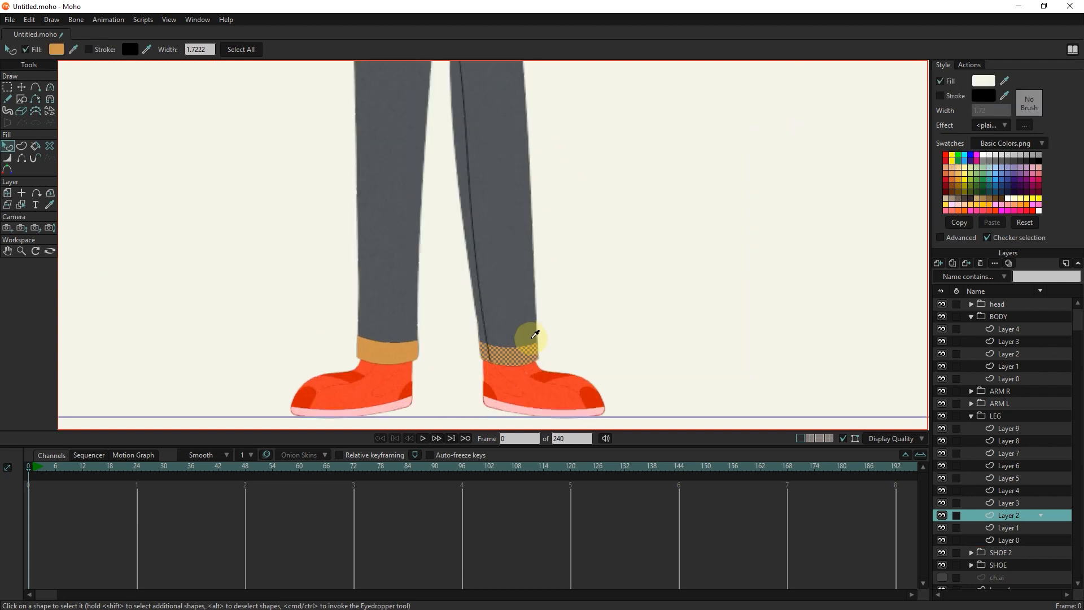
ctrl+click(503, 310)
click(613, 302)
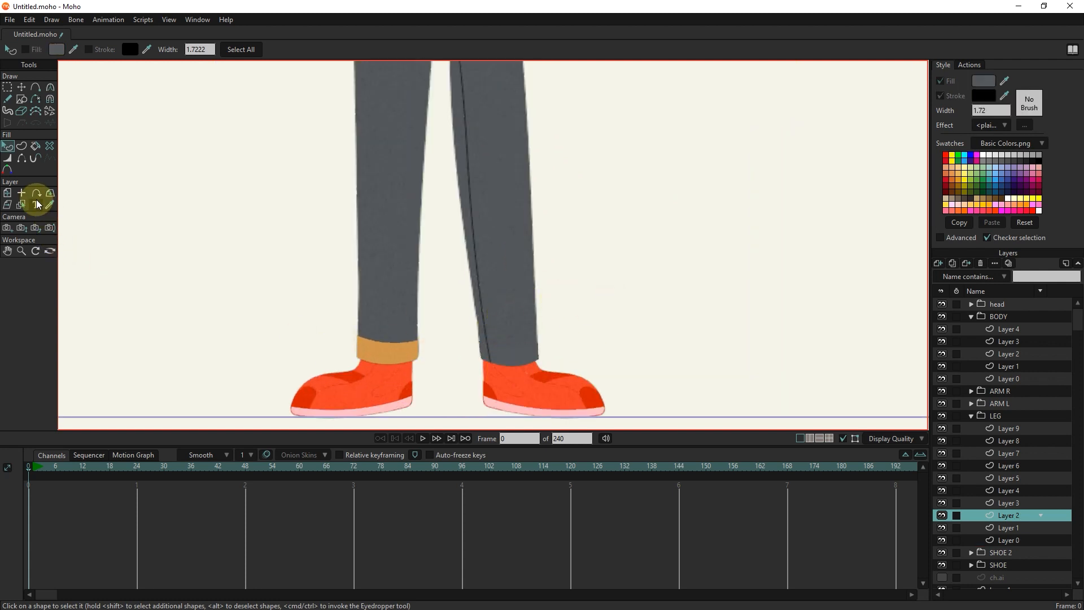
Step: Match the remaining orange trouser cuff's fill to the dark gray sampled from the trousers, deselect it and review the full character
click(387, 350)
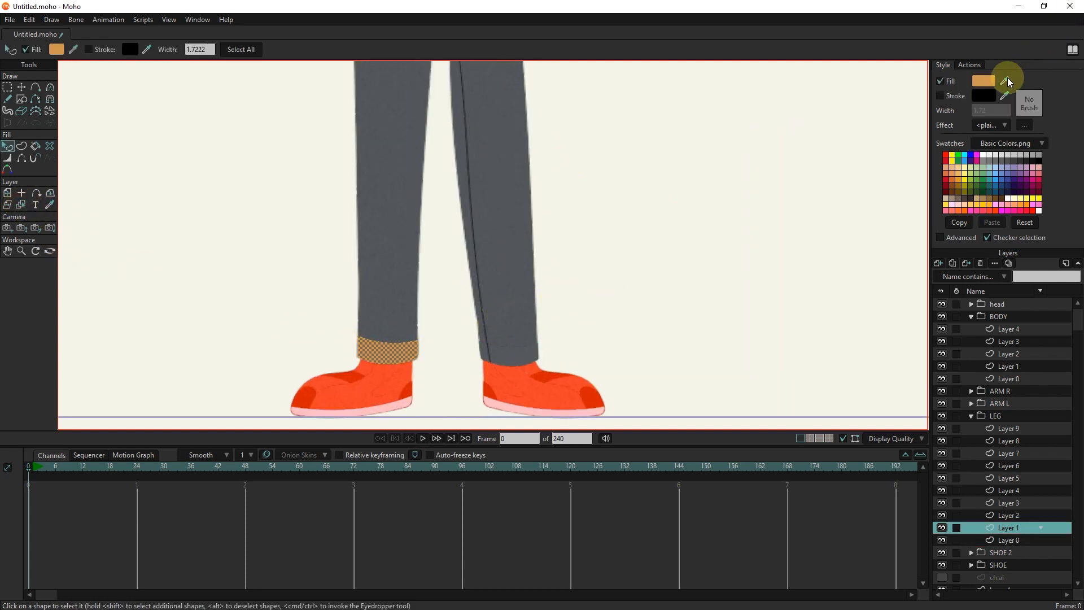
click(415, 147)
click(582, 193)
scroll(564, 294, down, 2)
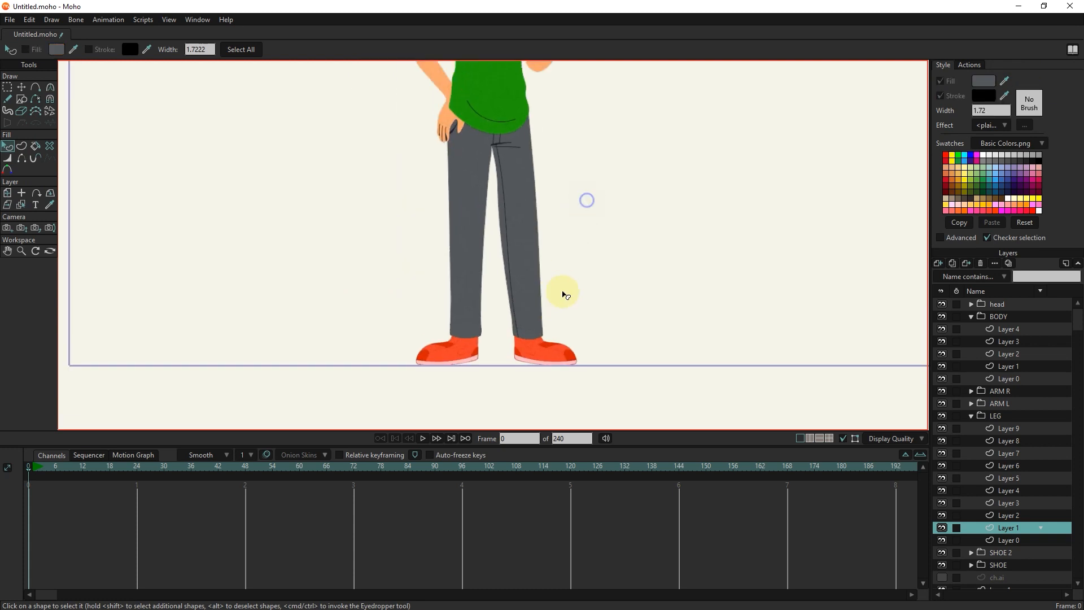
scroll(565, 293, down, 2)
scroll(554, 282, up, 1)
scroll(544, 289, up, 1)
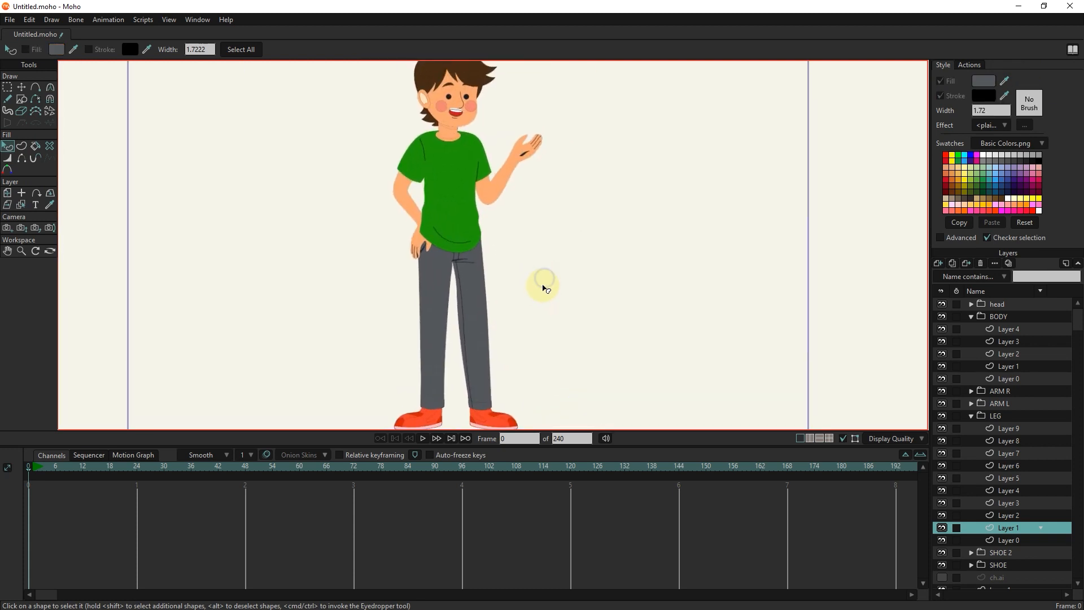